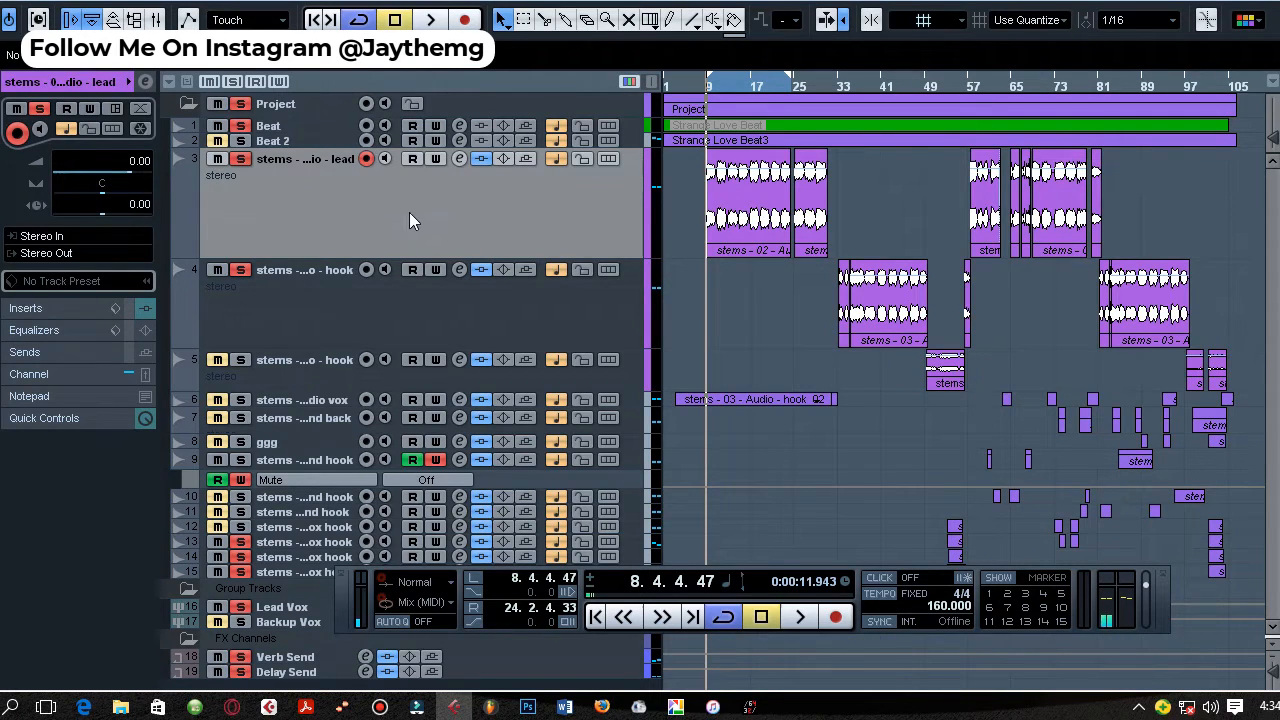
Step: Keep the lead vocal track routed to Stereo Out and load C1 comp Mono into its second insert
click(74, 258)
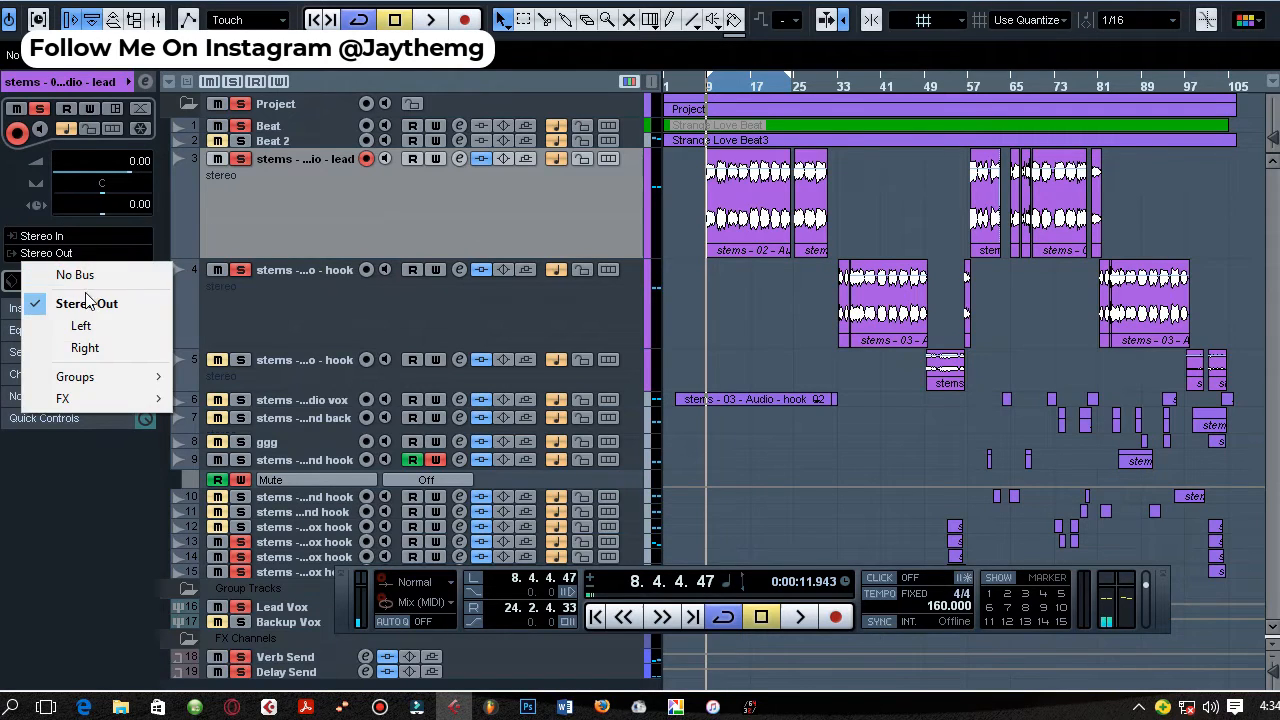
click(100, 300)
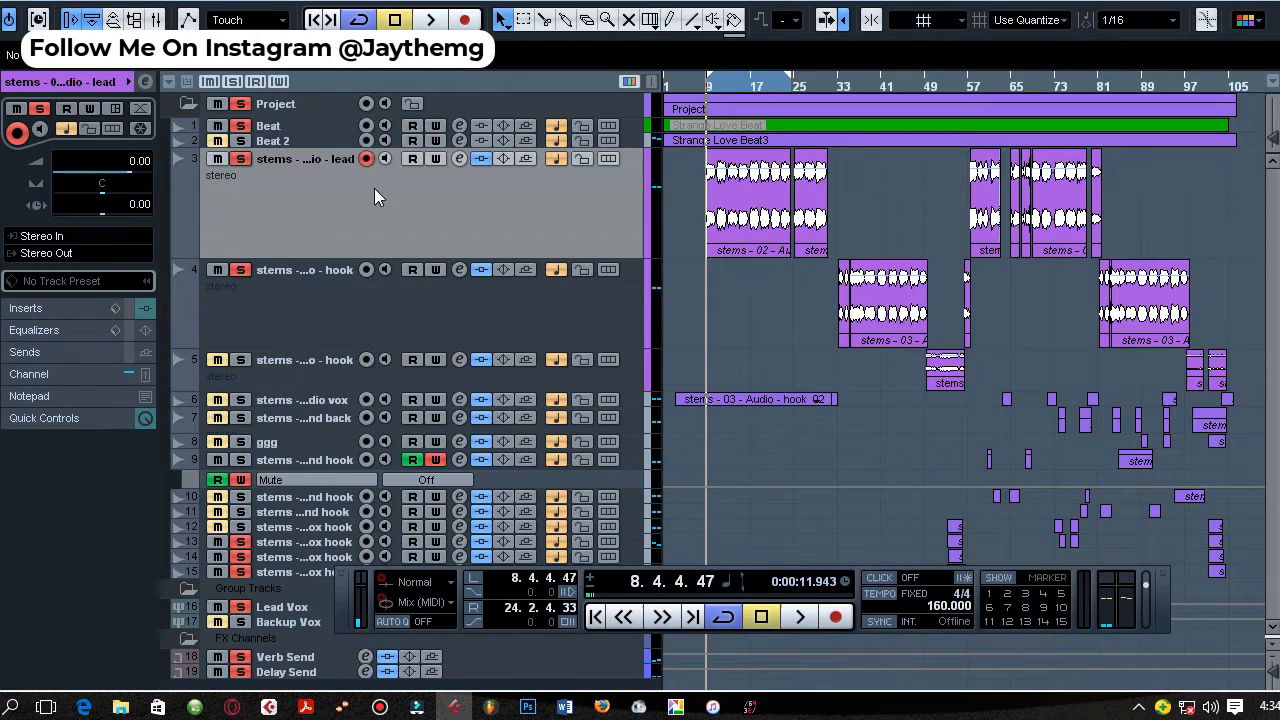
click(460, 159)
drag(548, 133, 640, 206)
click(459, 305)
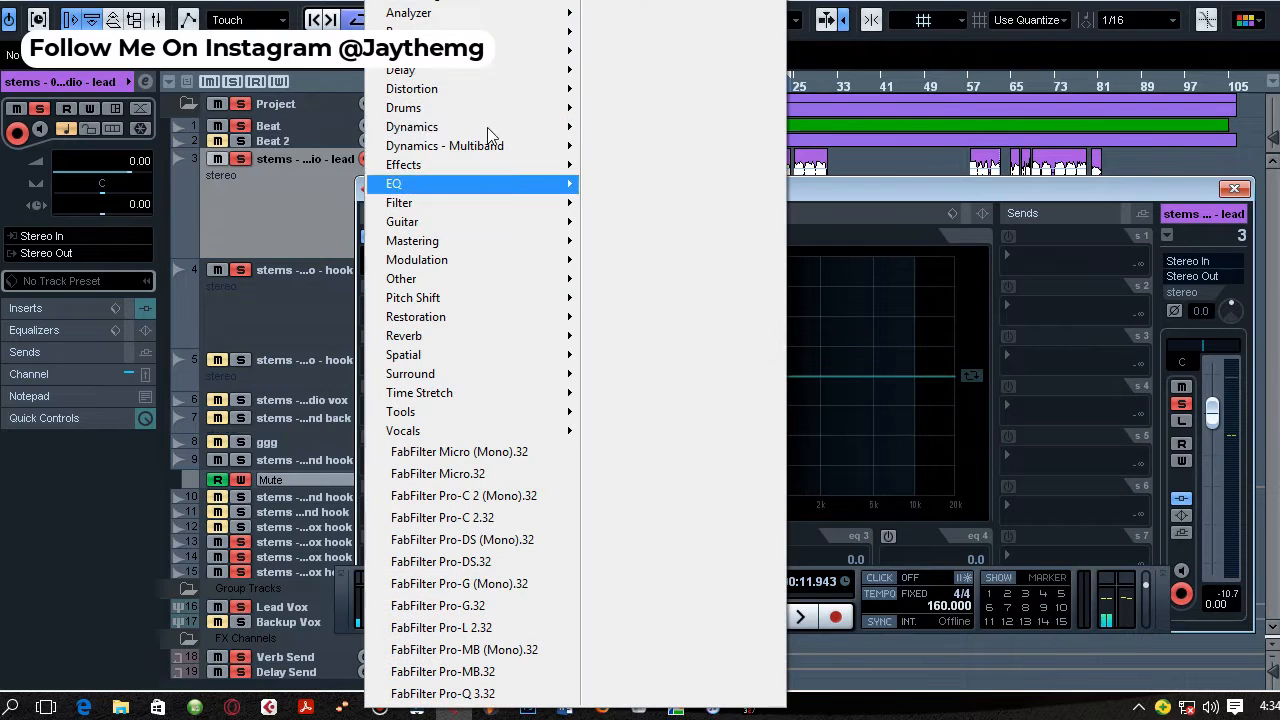
mouse_move(480, 127)
click(640, 37)
drag(492, 194, 409, 244)
Step: Load C1 comp Stereo into the third insert of the lead vocal channel
drag(595, 190, 890, 128)
click(666, 295)
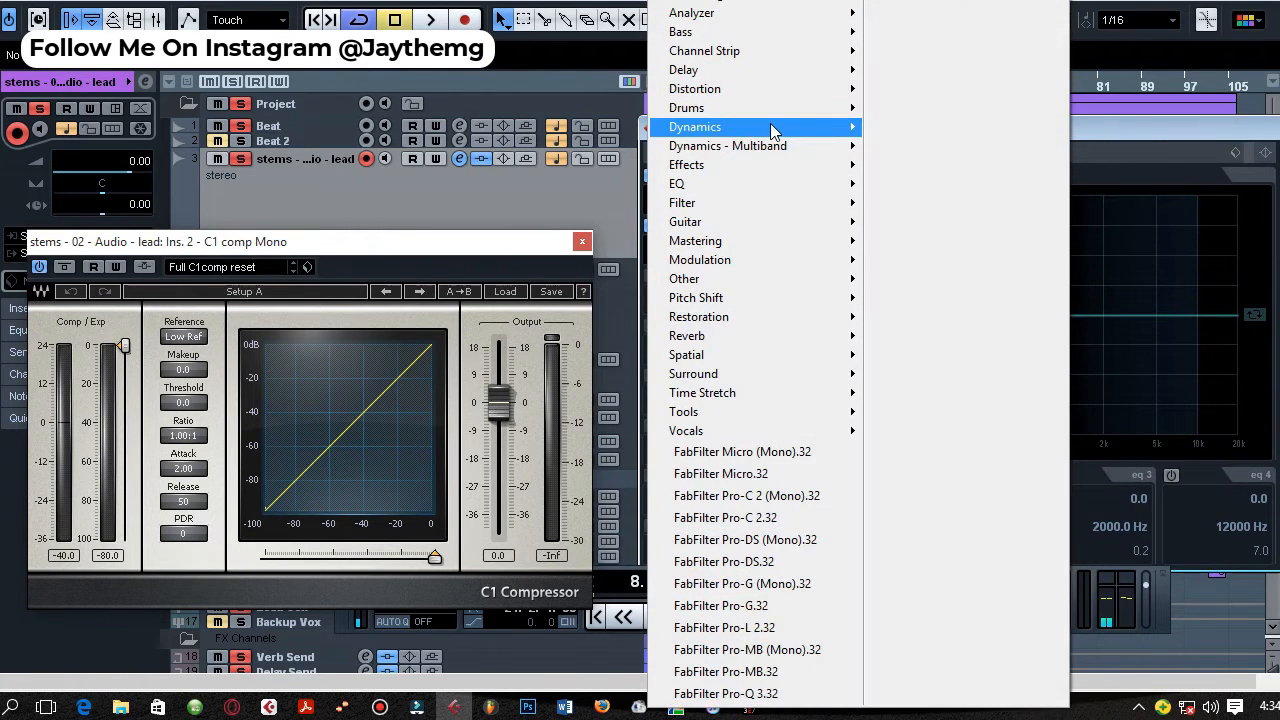
mouse_move(770, 123)
click(930, 52)
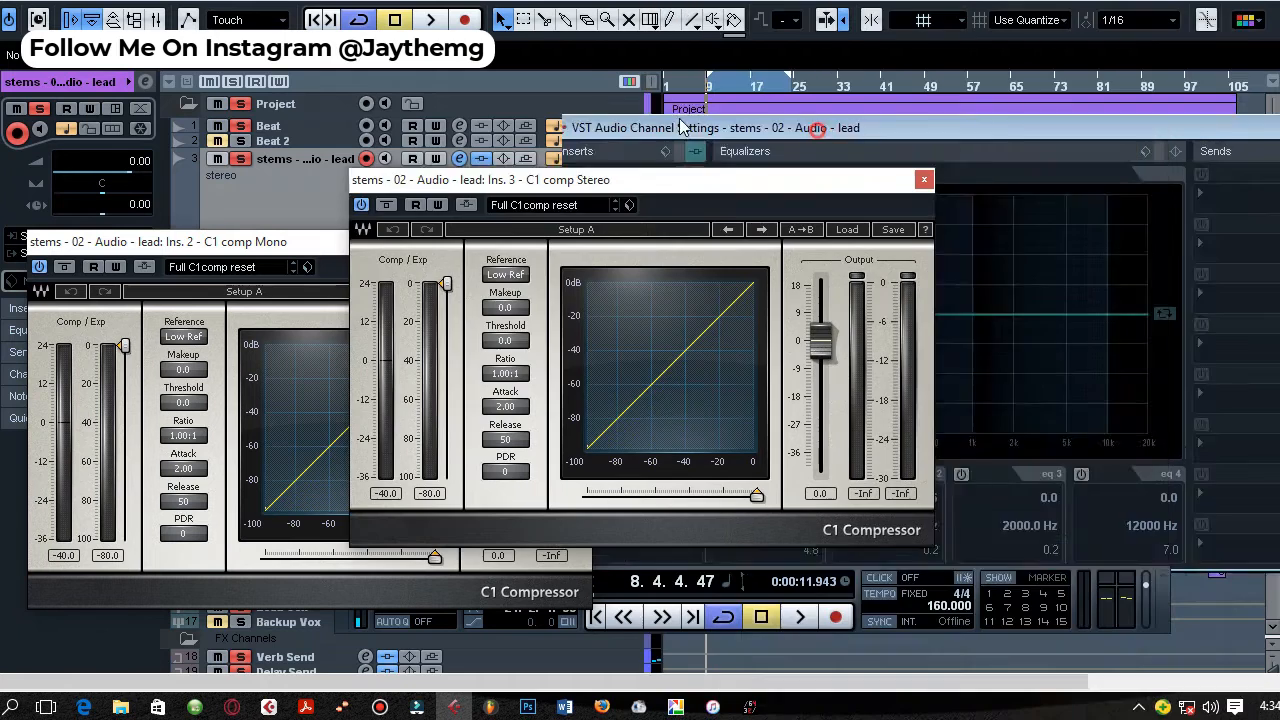
Step: Arrange the mono and stereo compressor windows side by side and raise the ratio on both to about 5.5:1
drag(748, 133, 513, 124)
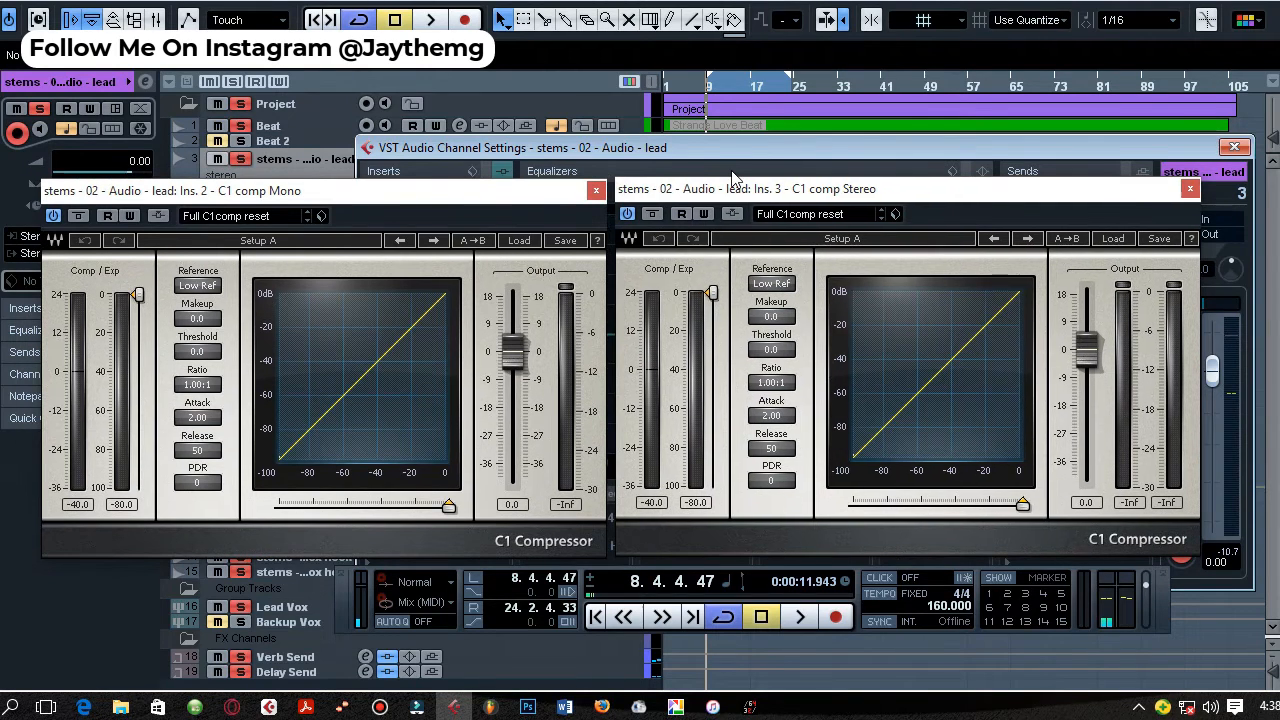
drag(812, 188, 225, 269)
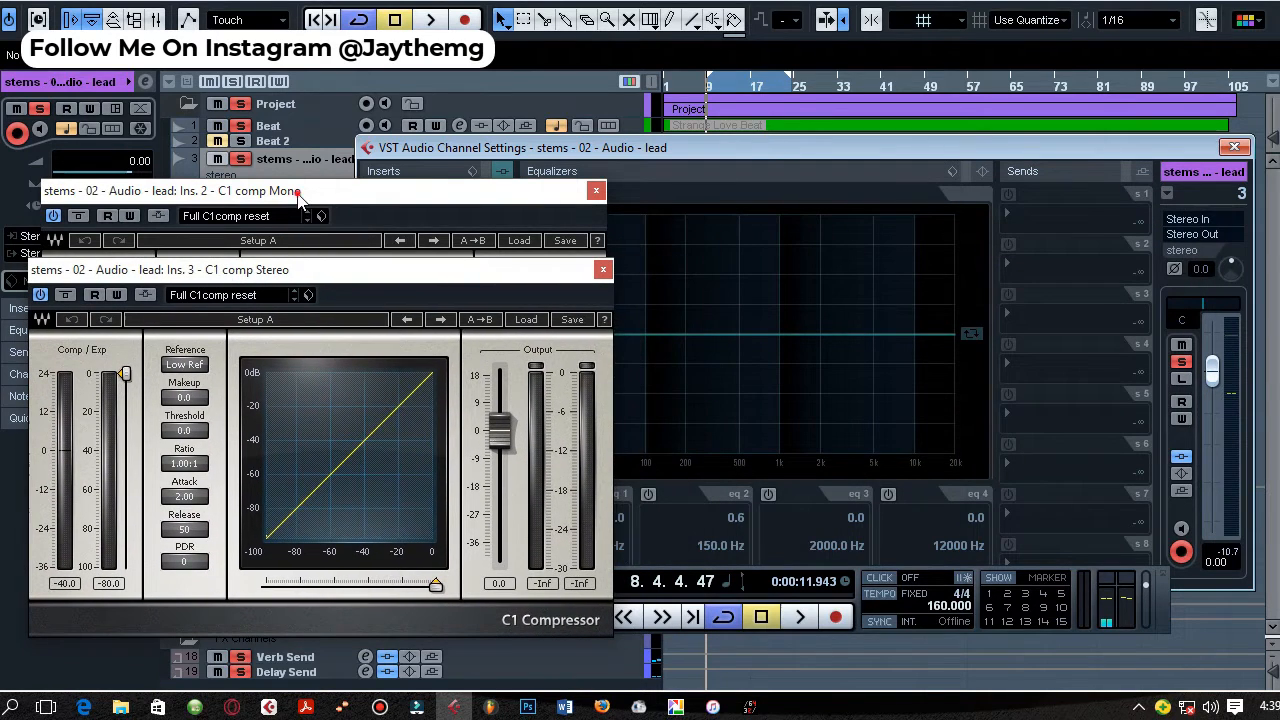
drag(300, 193, 397, 218)
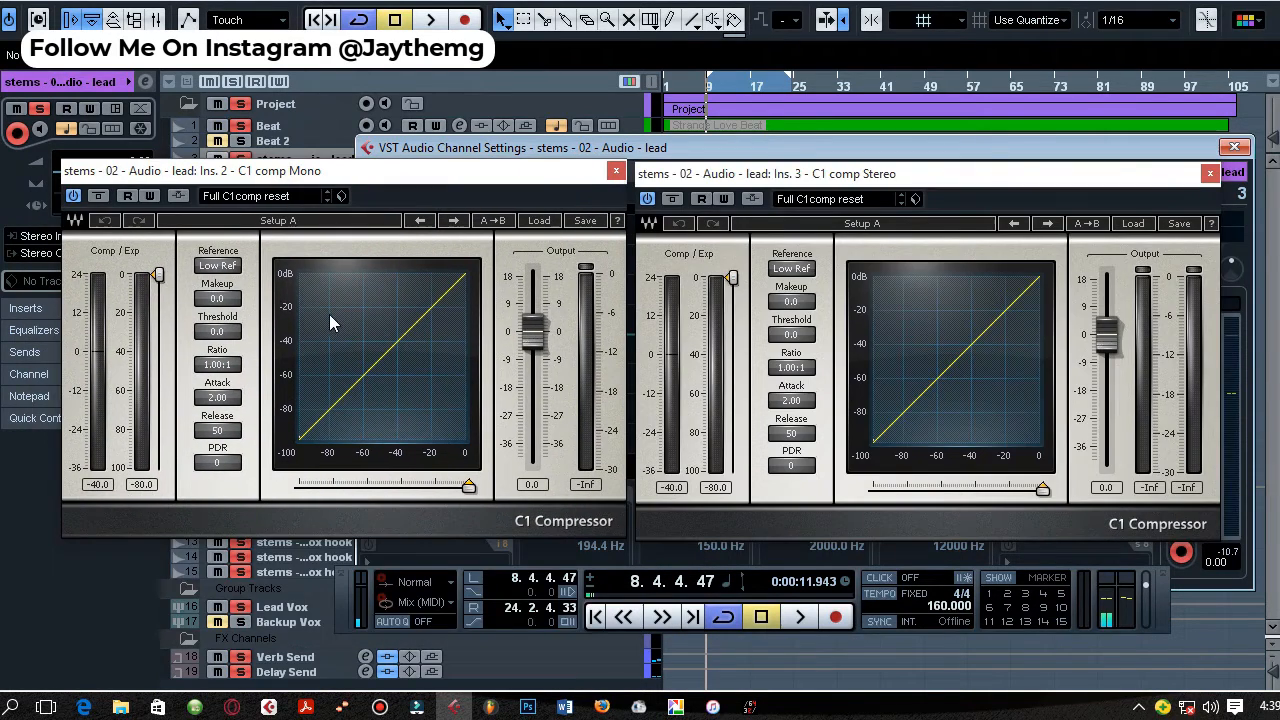
drag(223, 368, 223, 350)
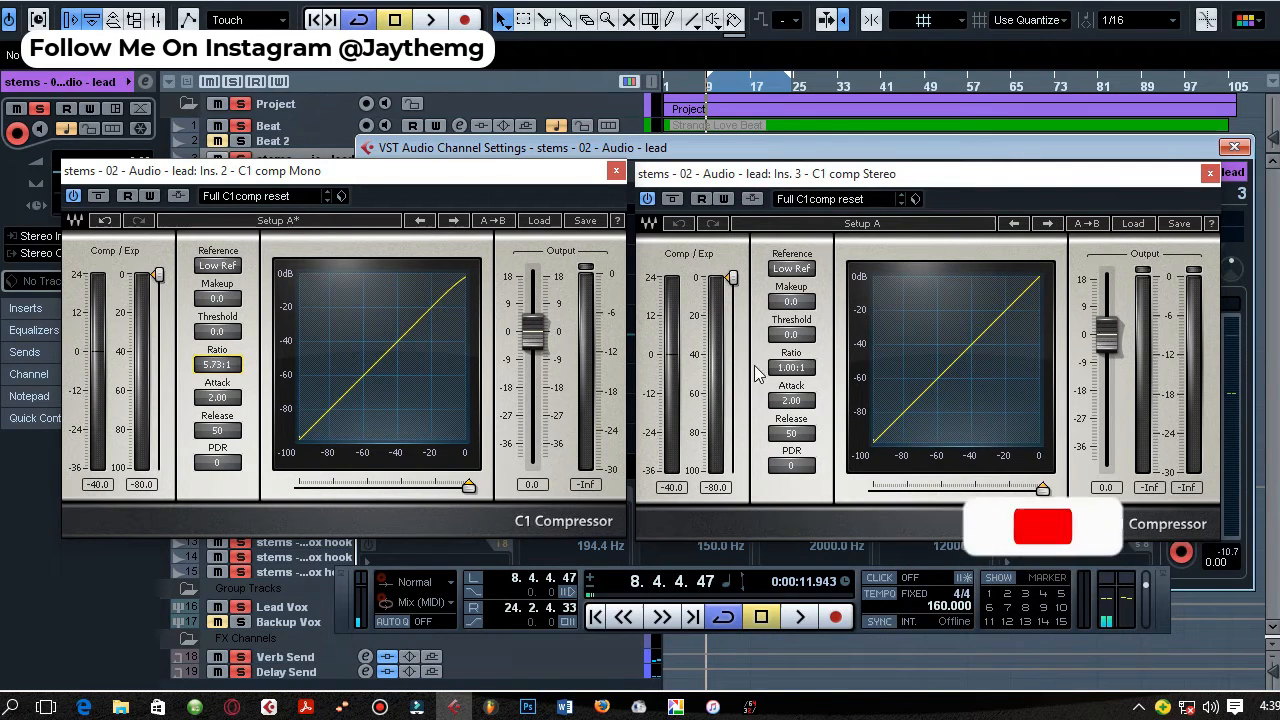
drag(785, 371, 785, 351)
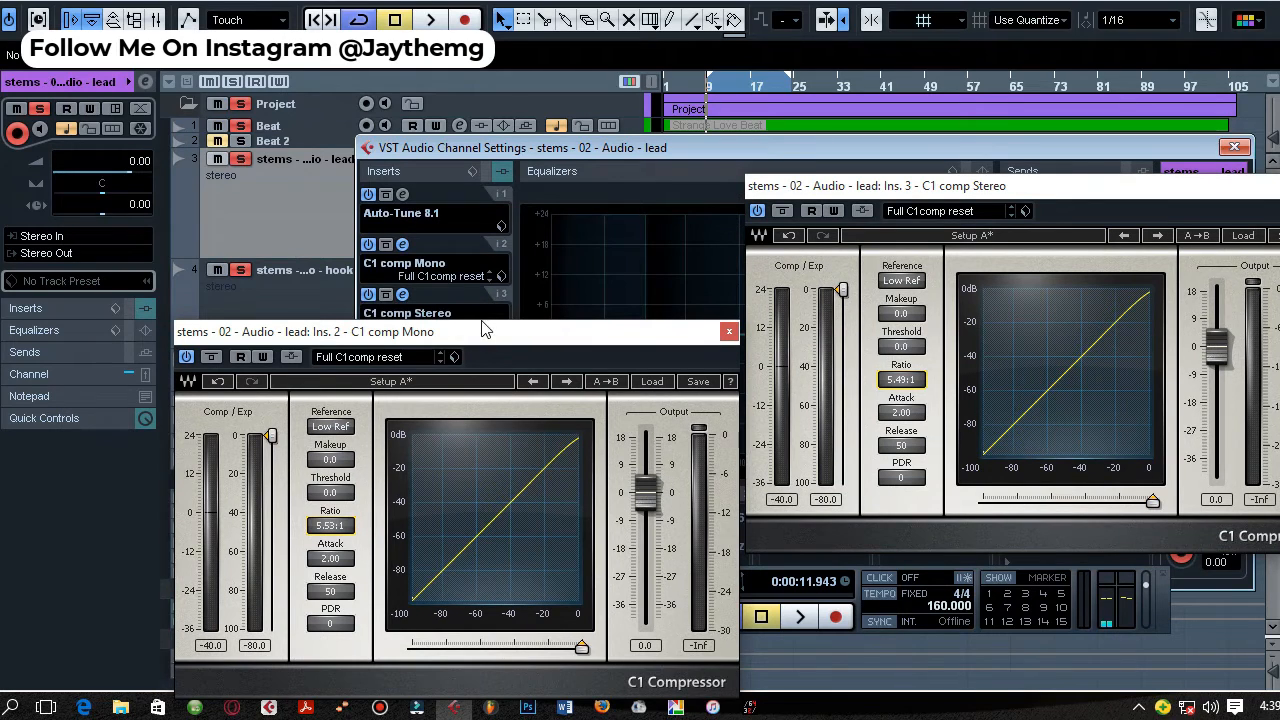
Step: Bypass C1 comp Stereo and place the C1 comp Mono window in front, leaving the lead channel's level meter uncovered
drag(482, 331, 453, 262)
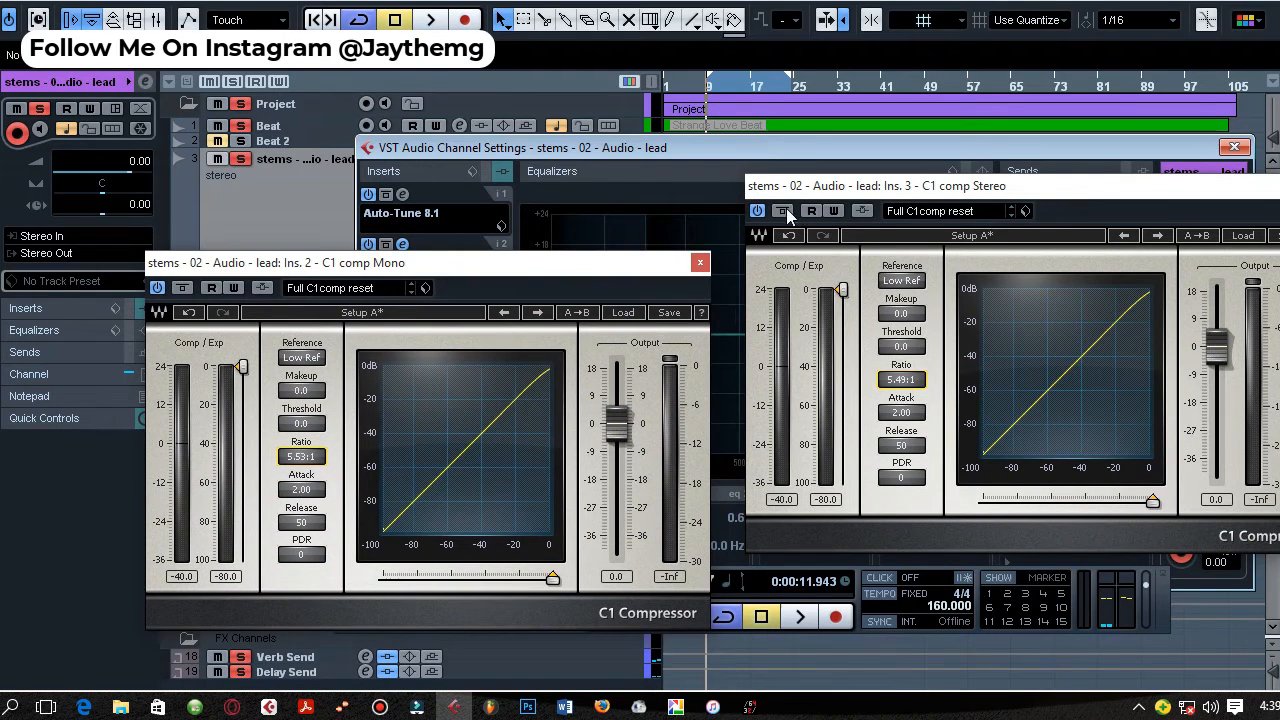
drag(860, 182, 575, 228)
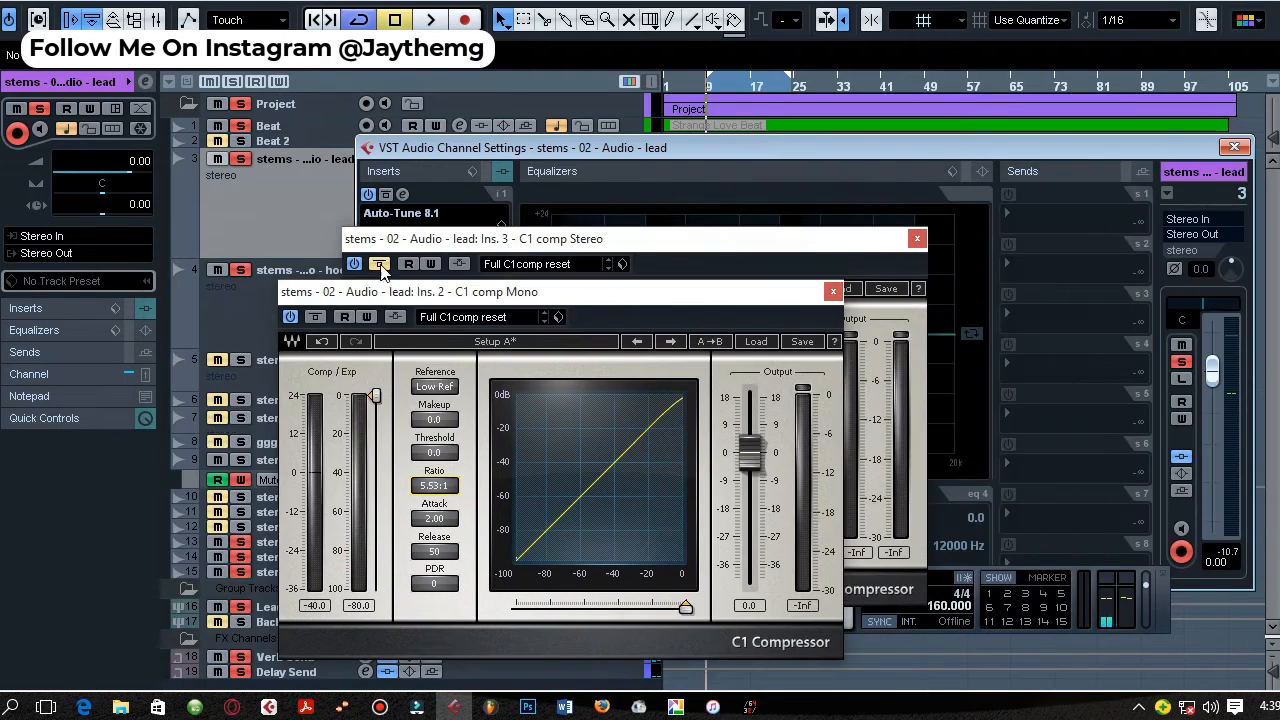
drag(449, 284, 486, 217)
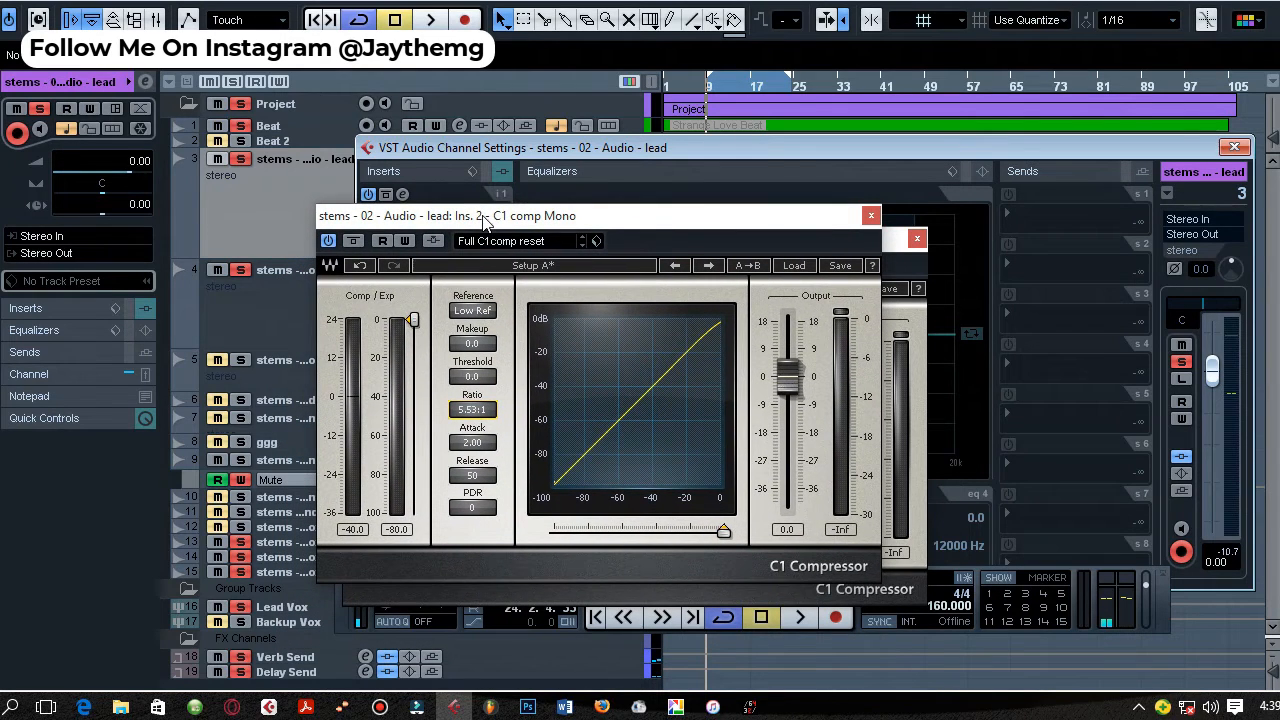
drag(557, 217, 547, 177)
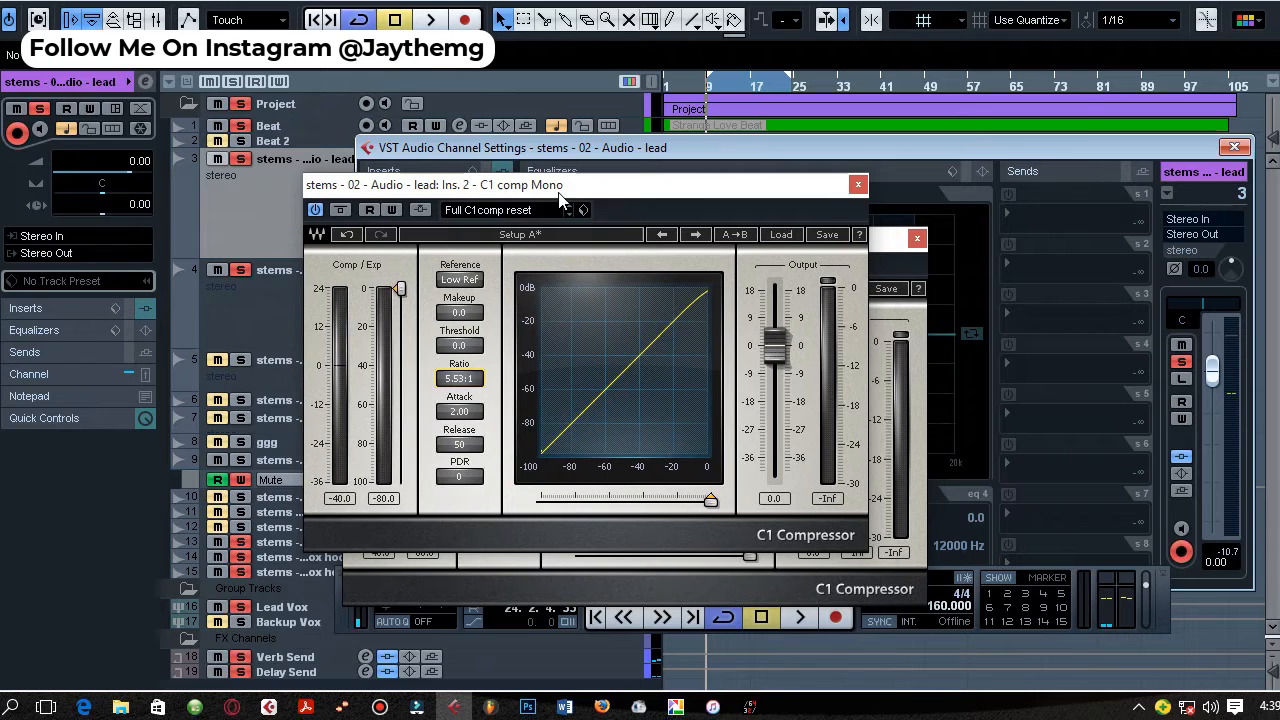
drag(1041, 148, 995, 151)
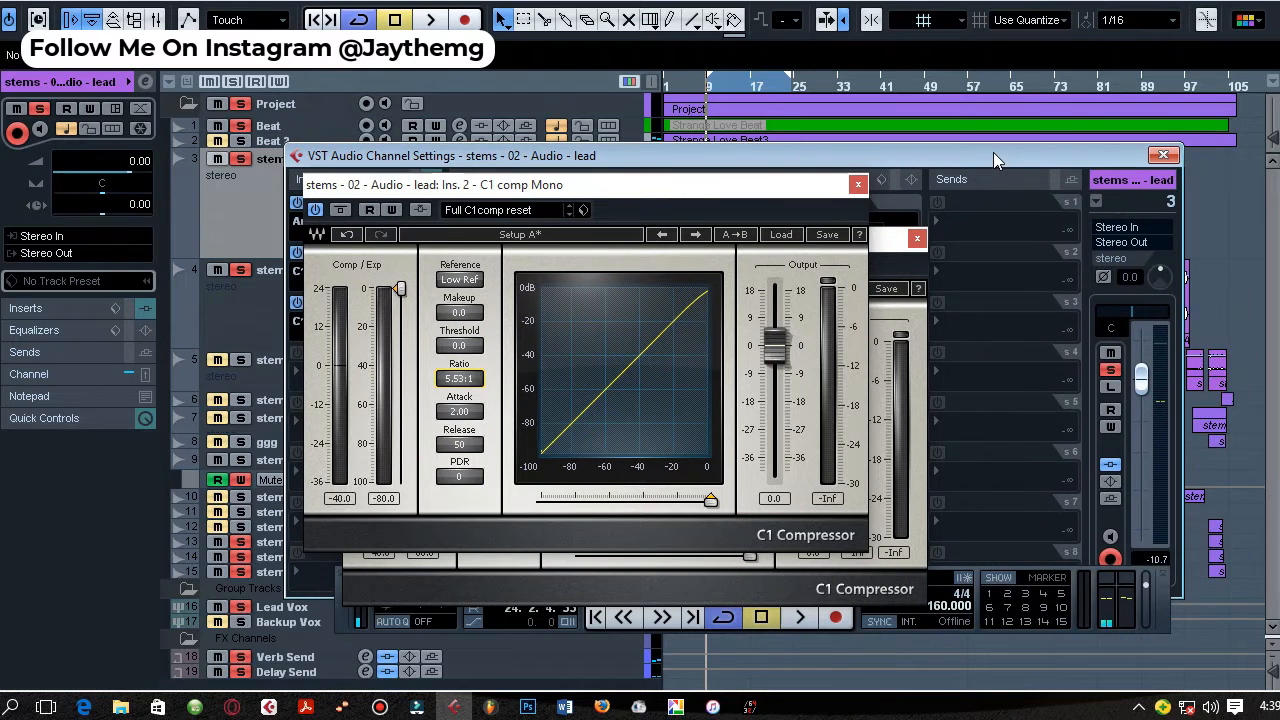
click(396, 274)
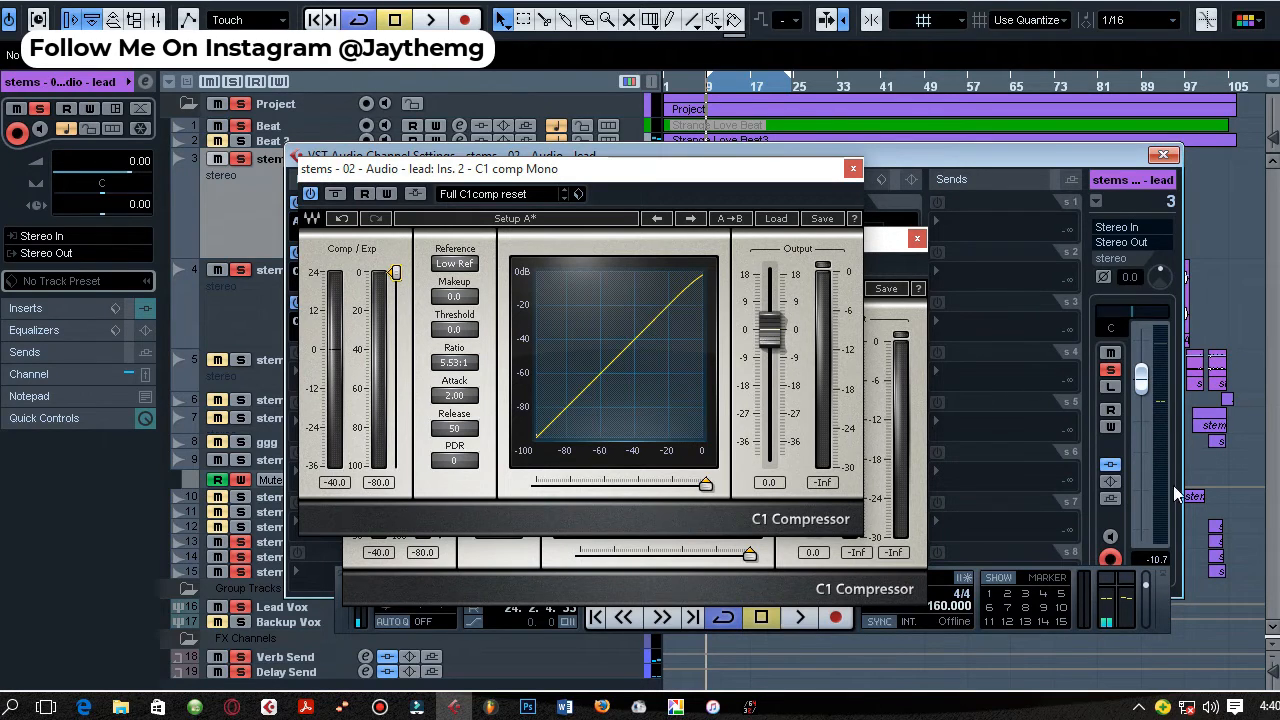
drag(1059, 153, 1044, 121)
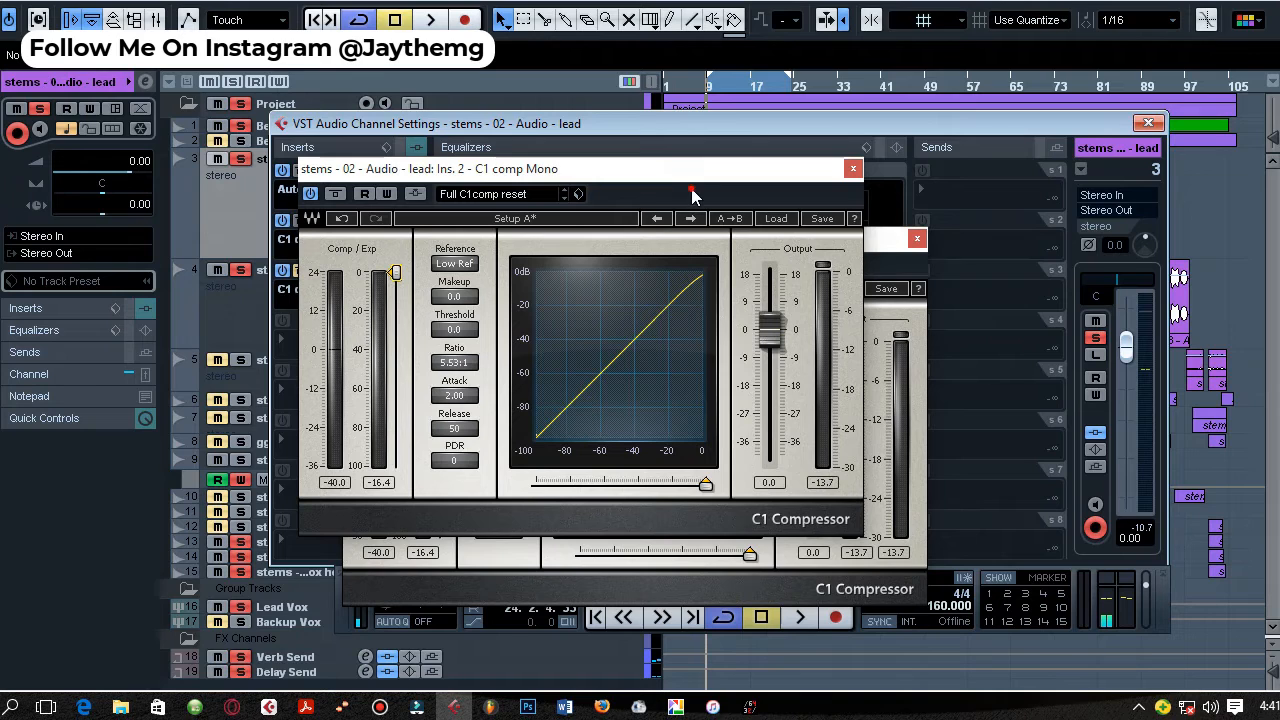
drag(692, 193, 710, 227)
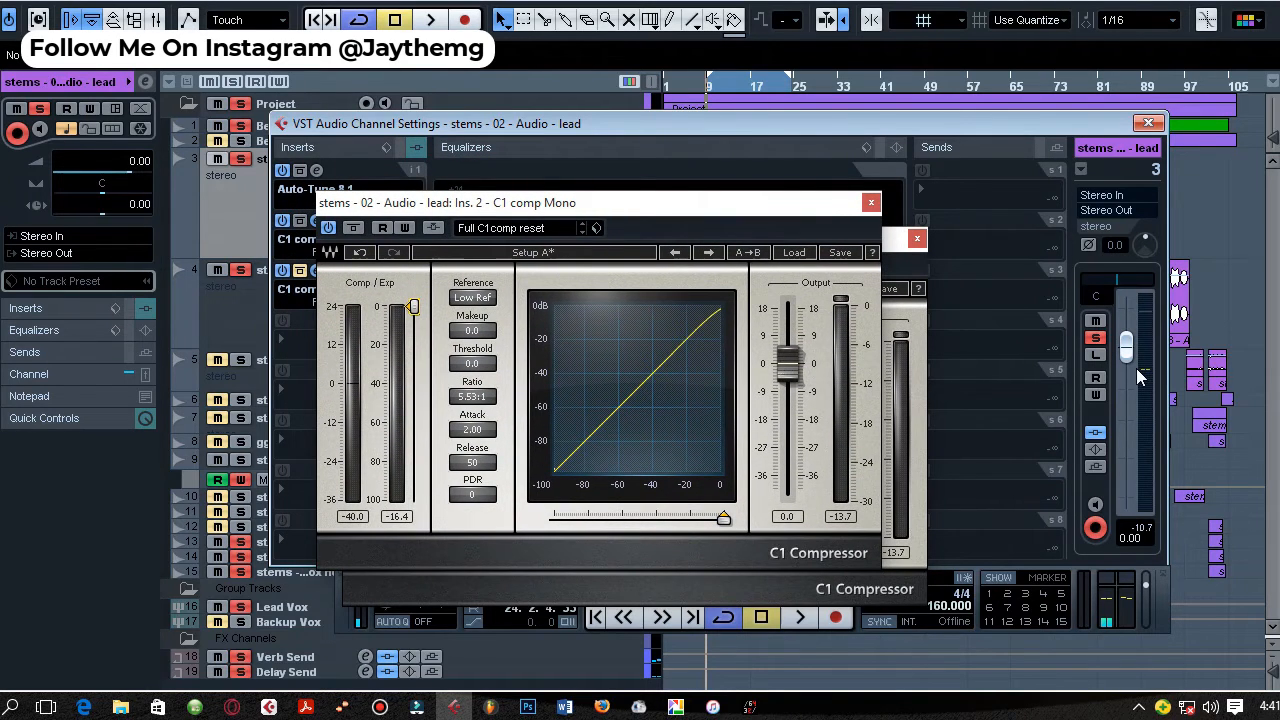
Step: Play the lead vocal and lower the mono compressor's threshold to -29.0, auditioning its effect on the channel's level meter
key(space)
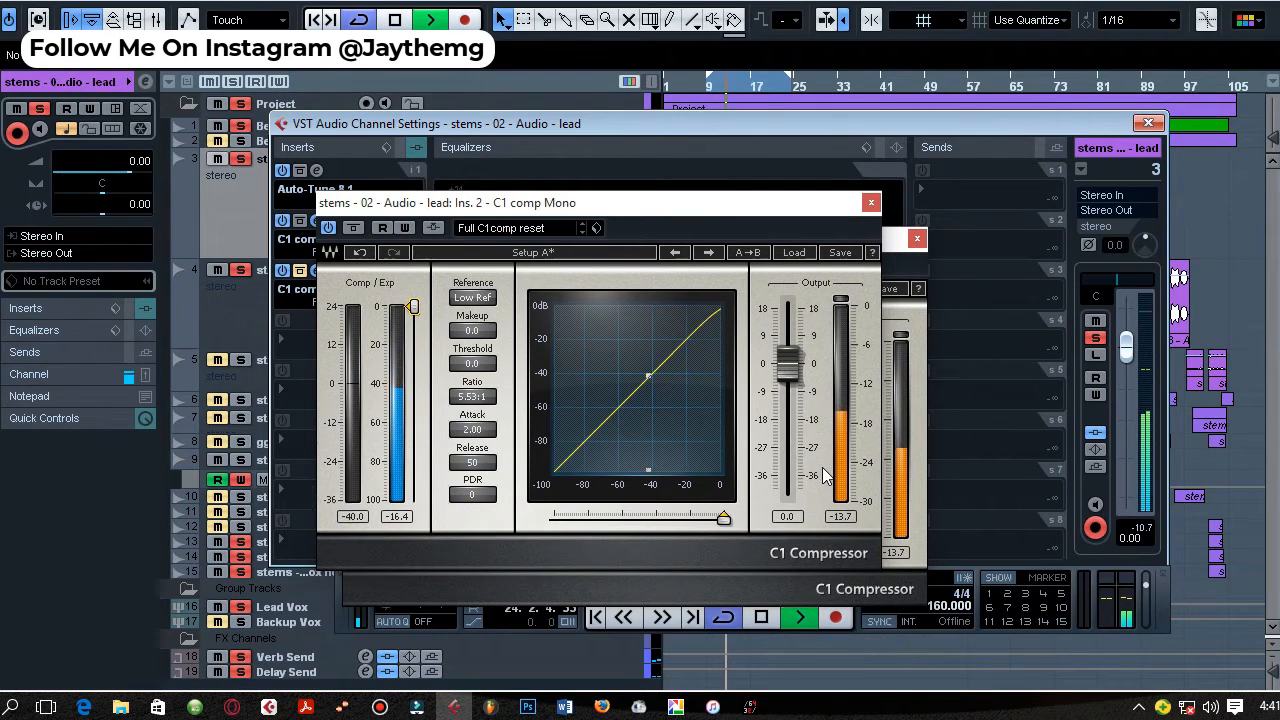
key(space)
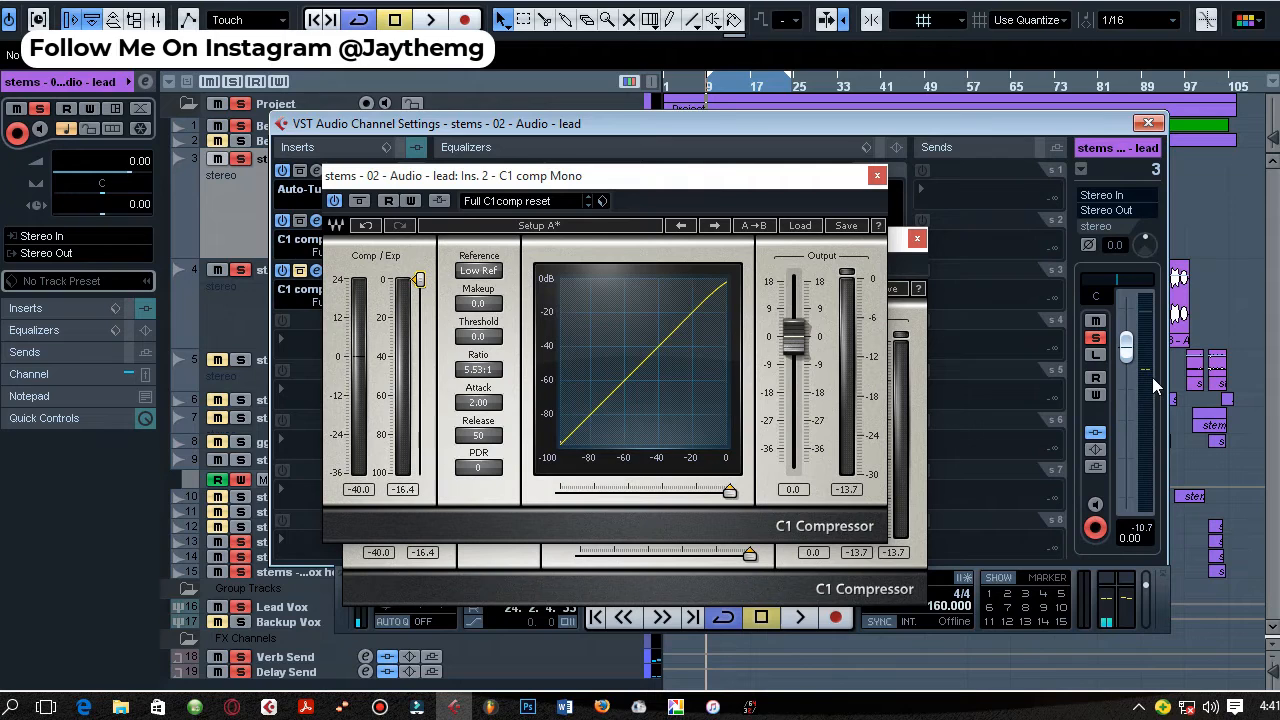
key(space)
drag(419, 281, 419, 334)
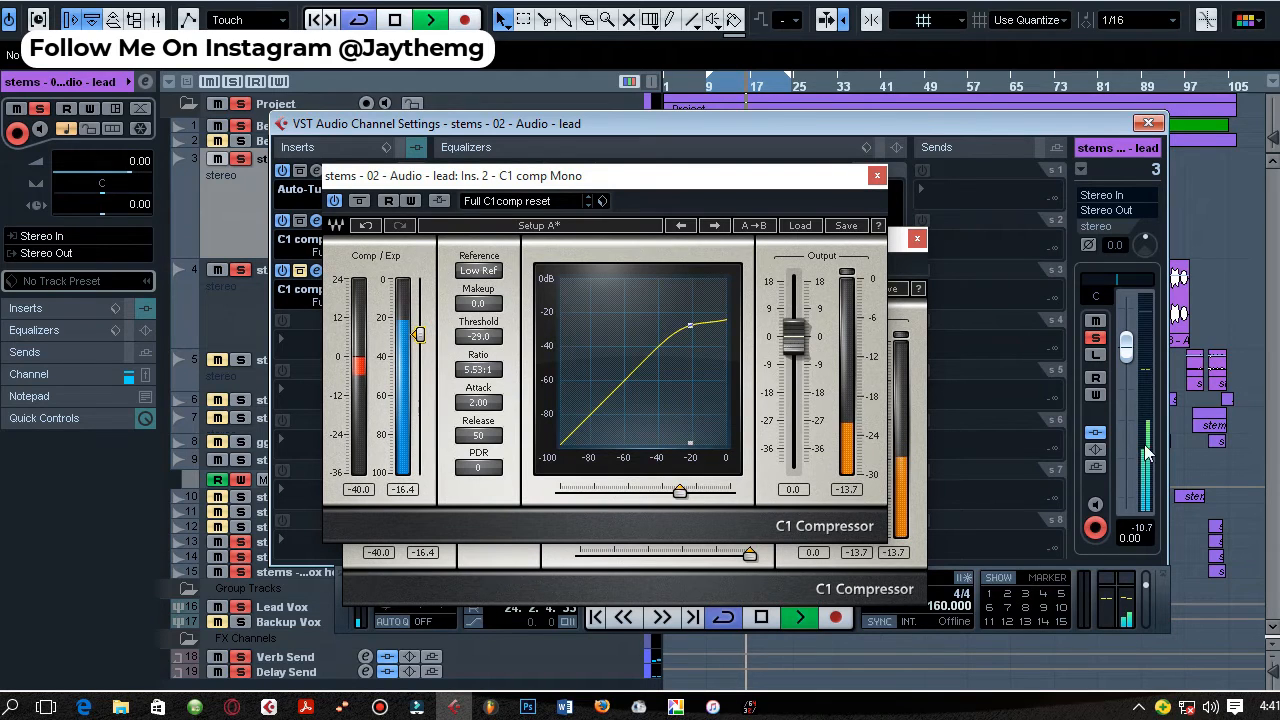
key(space)
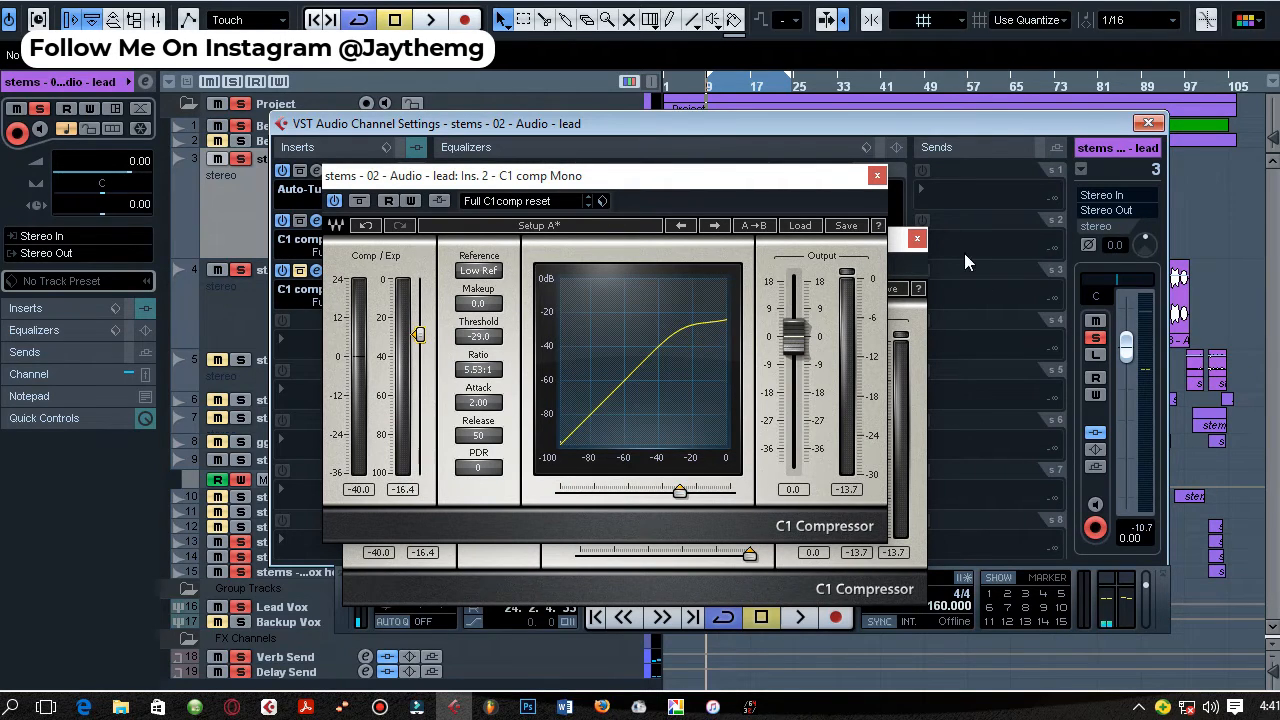
key(space)
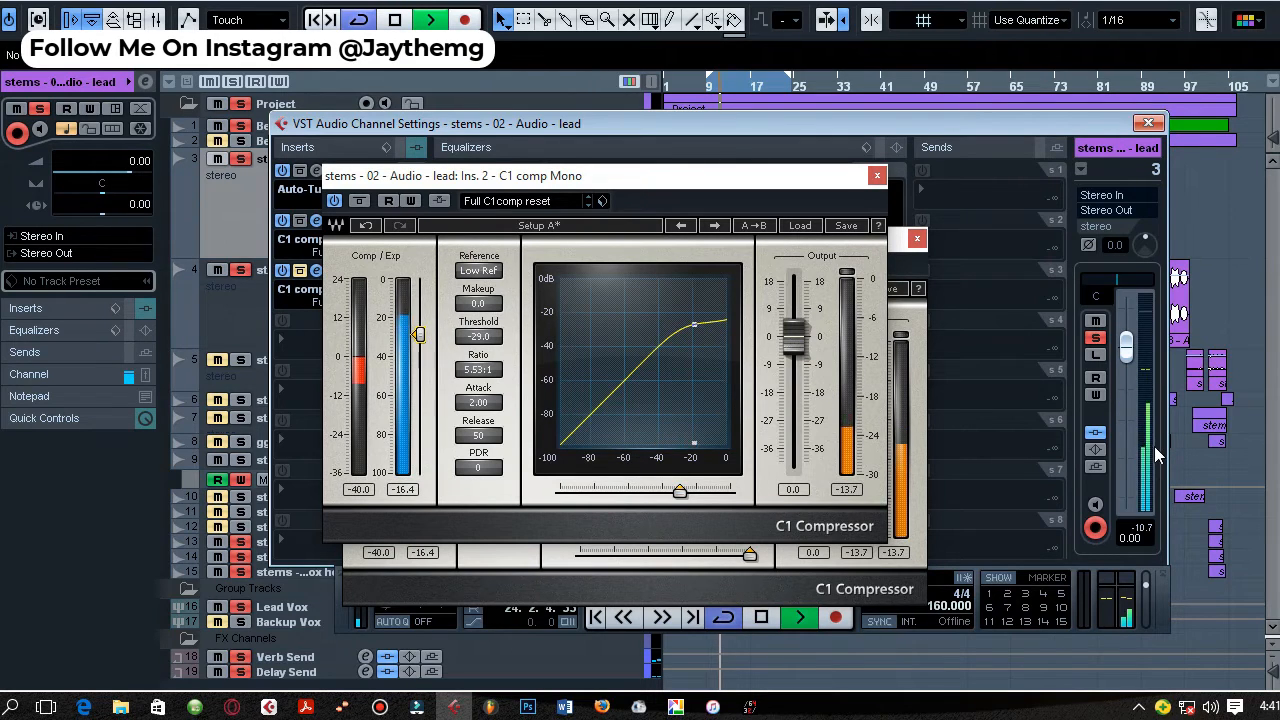
key(space)
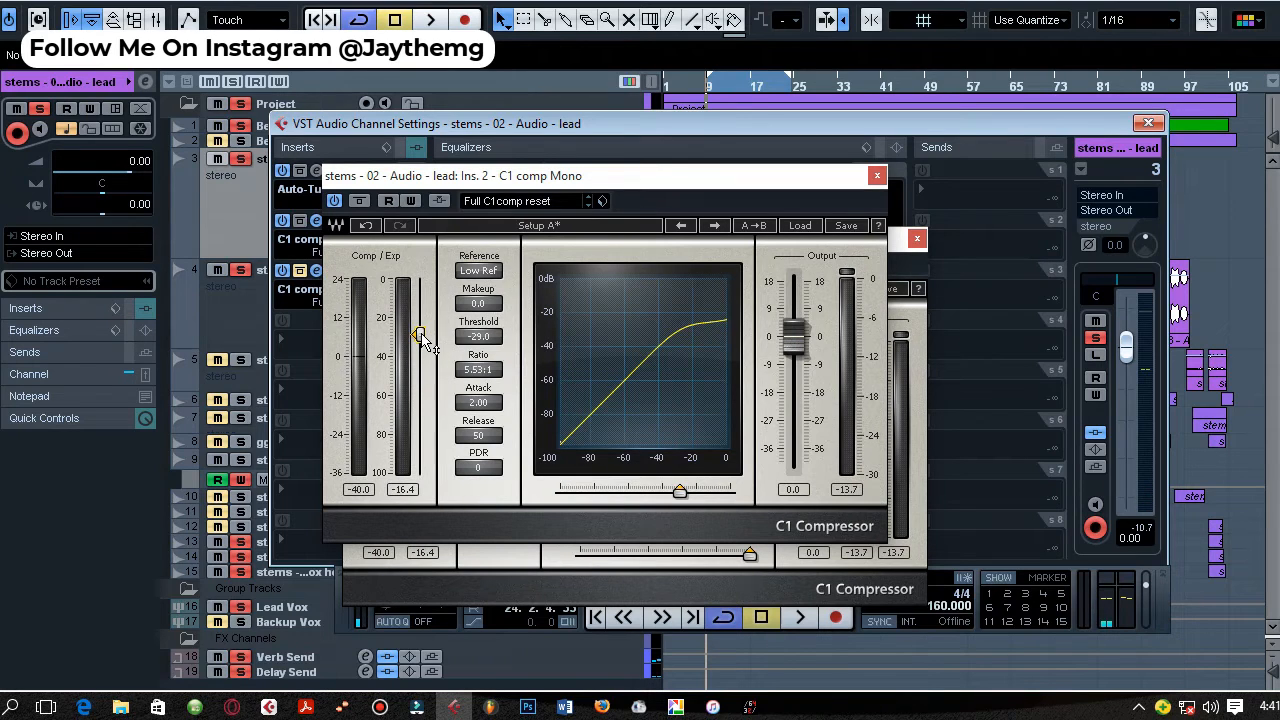
Step: Lower the mono compressor's threshold to -42.6 during playback and audition the heavier compression on the lead vocal
key(space)
drag(420, 337, 421, 364)
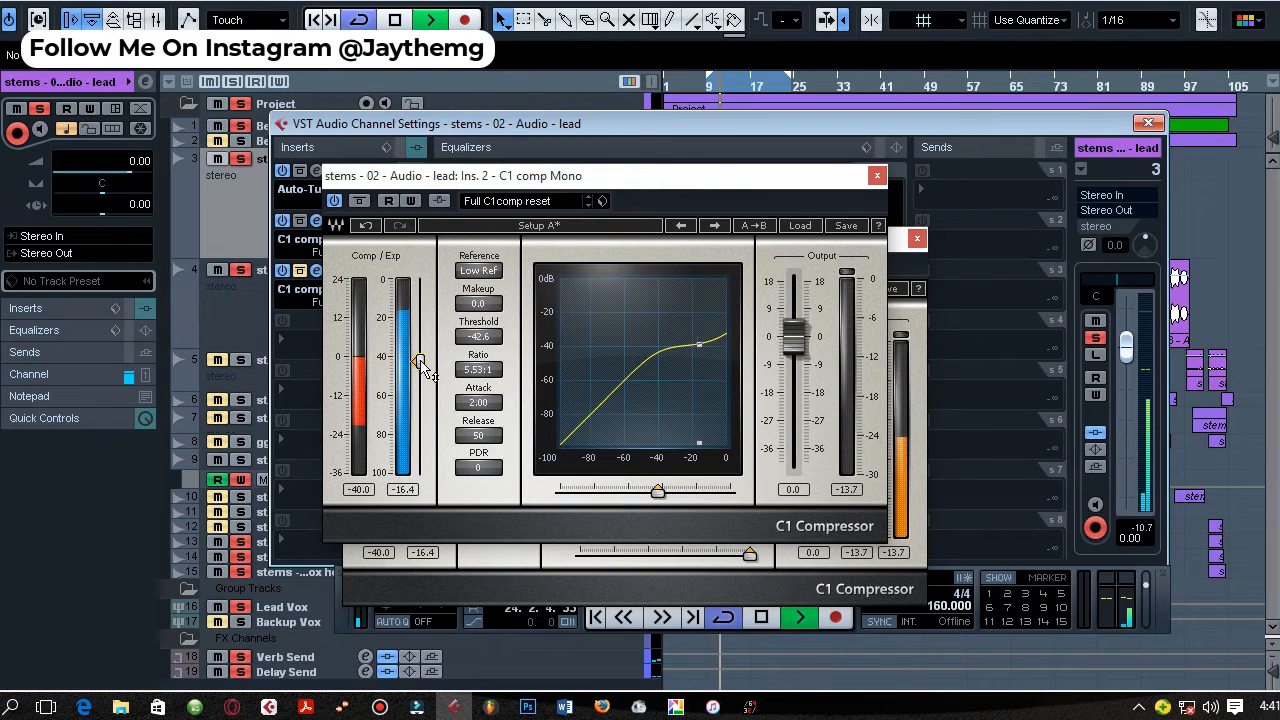
key(space)
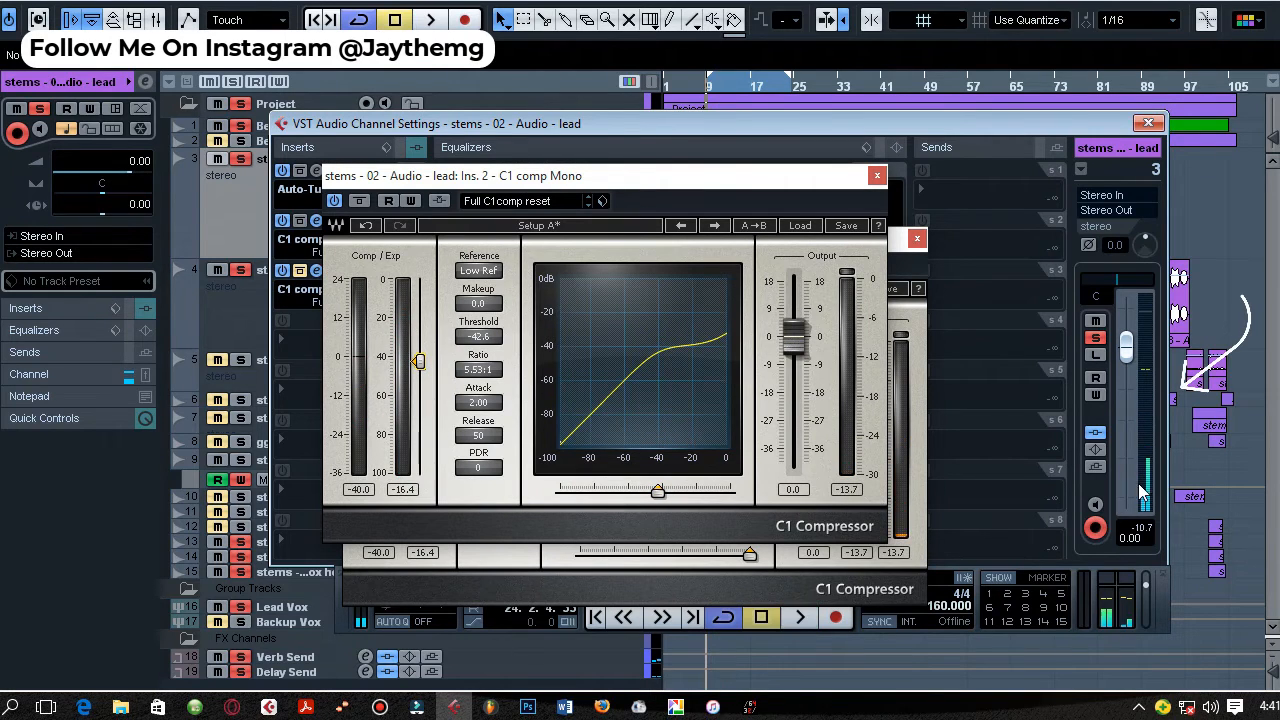
key(space)
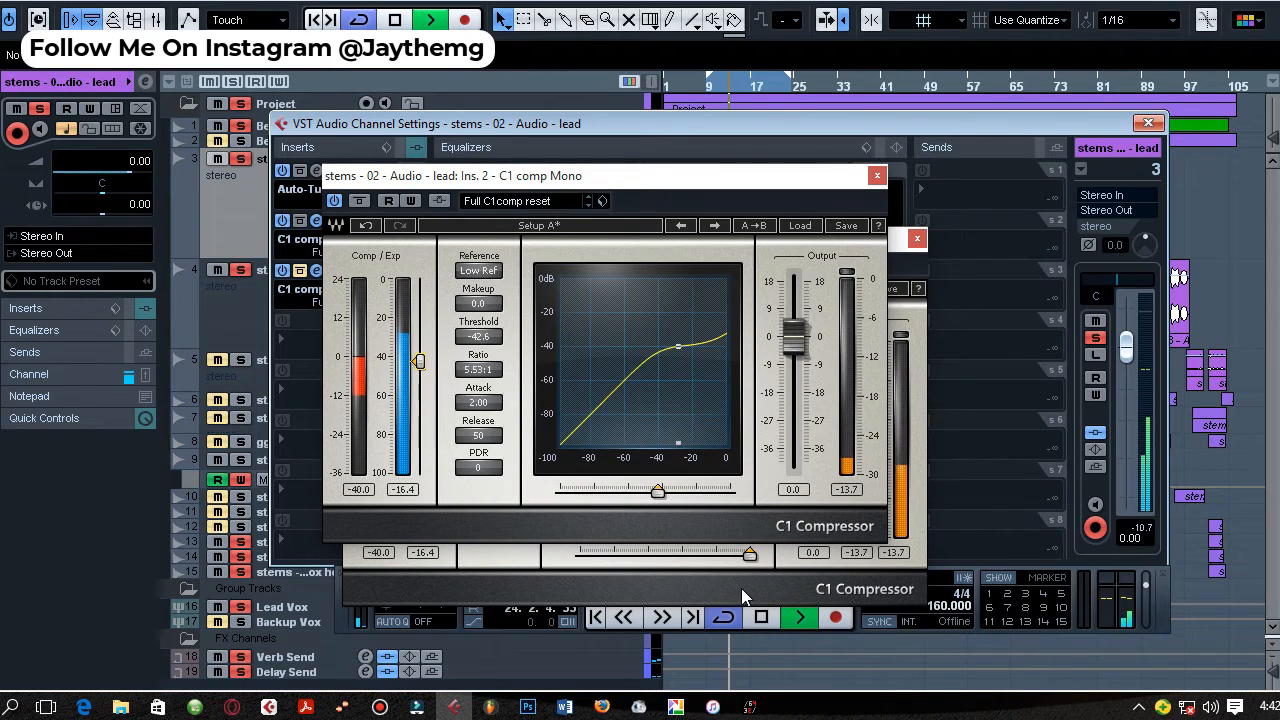
key(space)
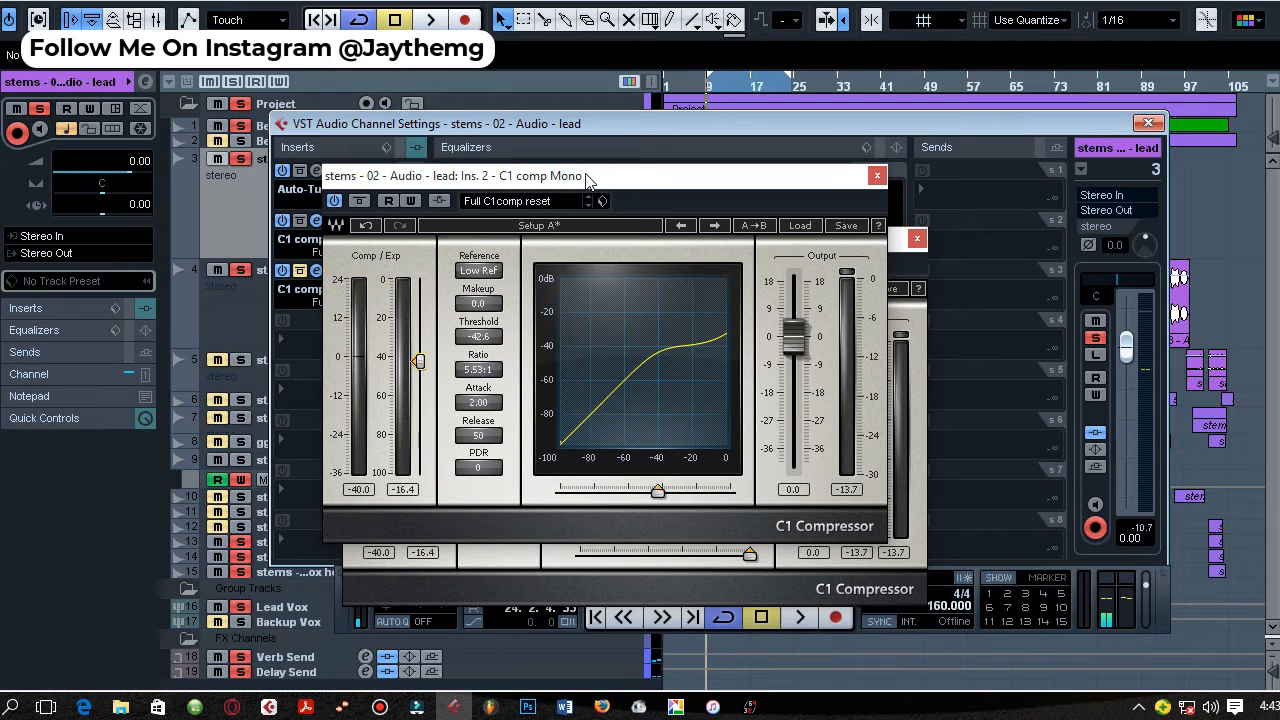
Step: Separate the two compressor windows, bypass C1 comp Mono and reactivate C1 comp Stereo on the lead channel
drag(588, 178, 323, 288)
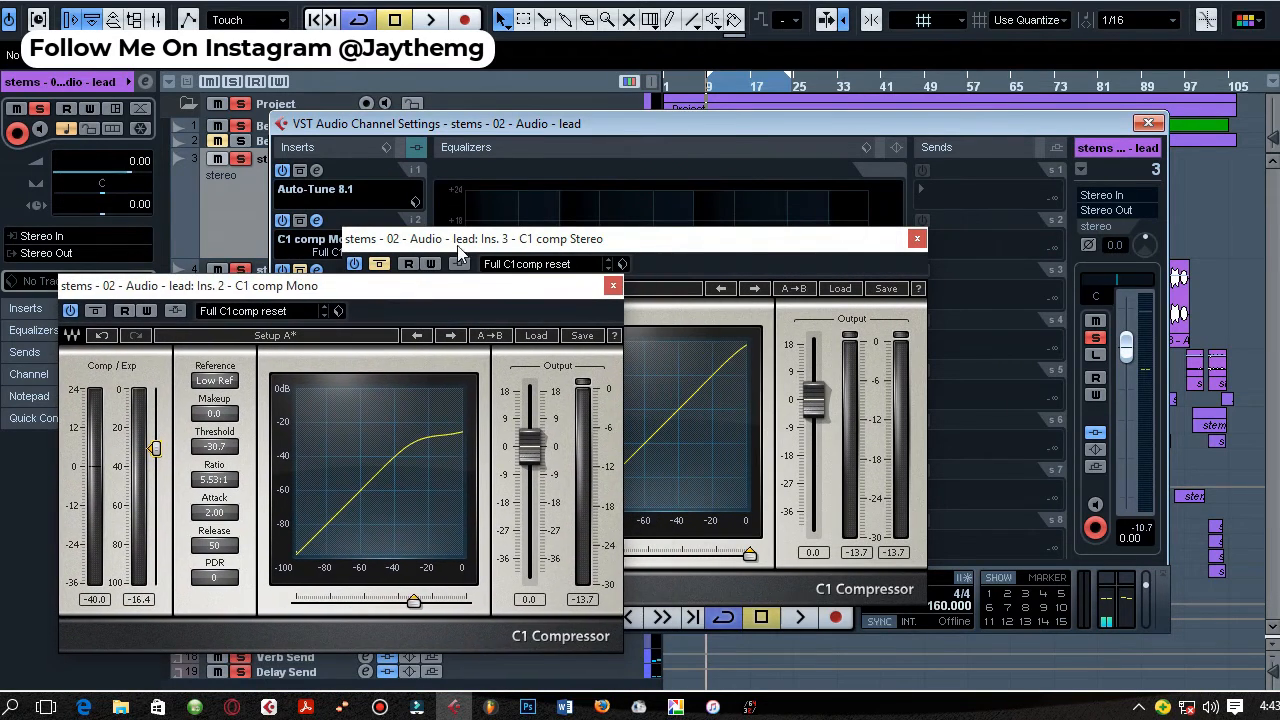
drag(456, 249, 558, 178)
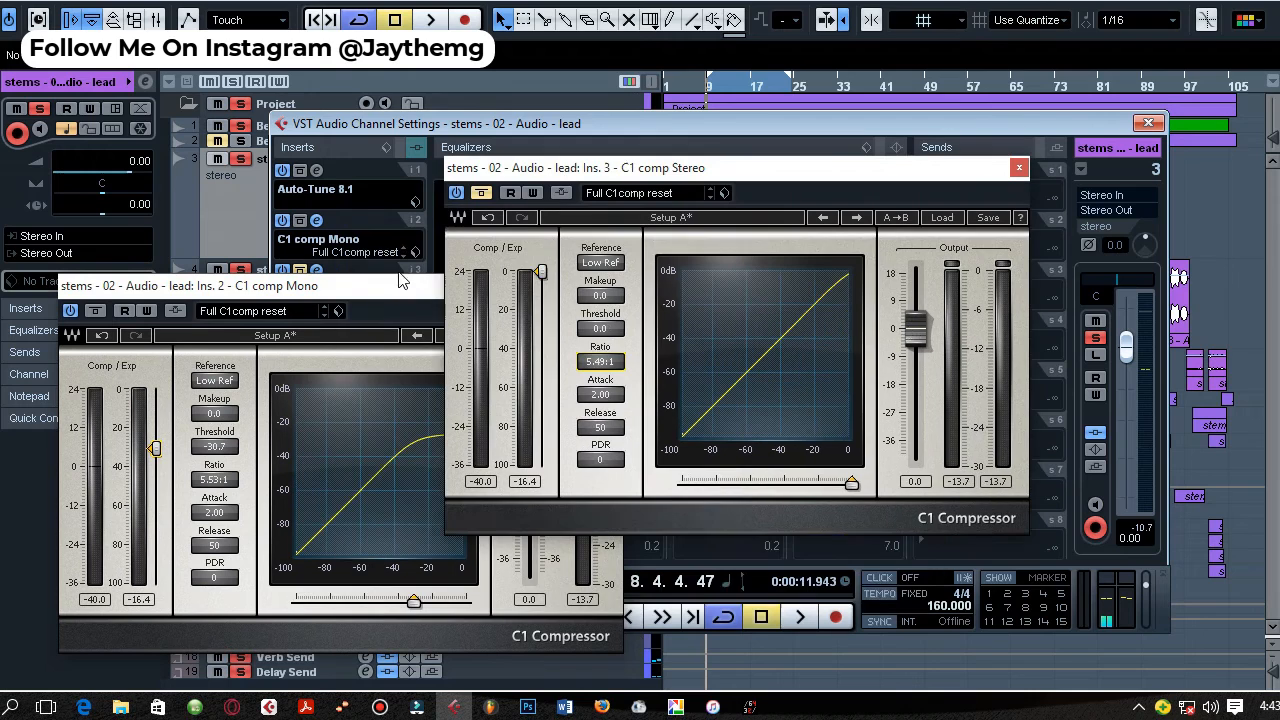
click(300, 221)
click(301, 271)
drag(603, 172, 576, 213)
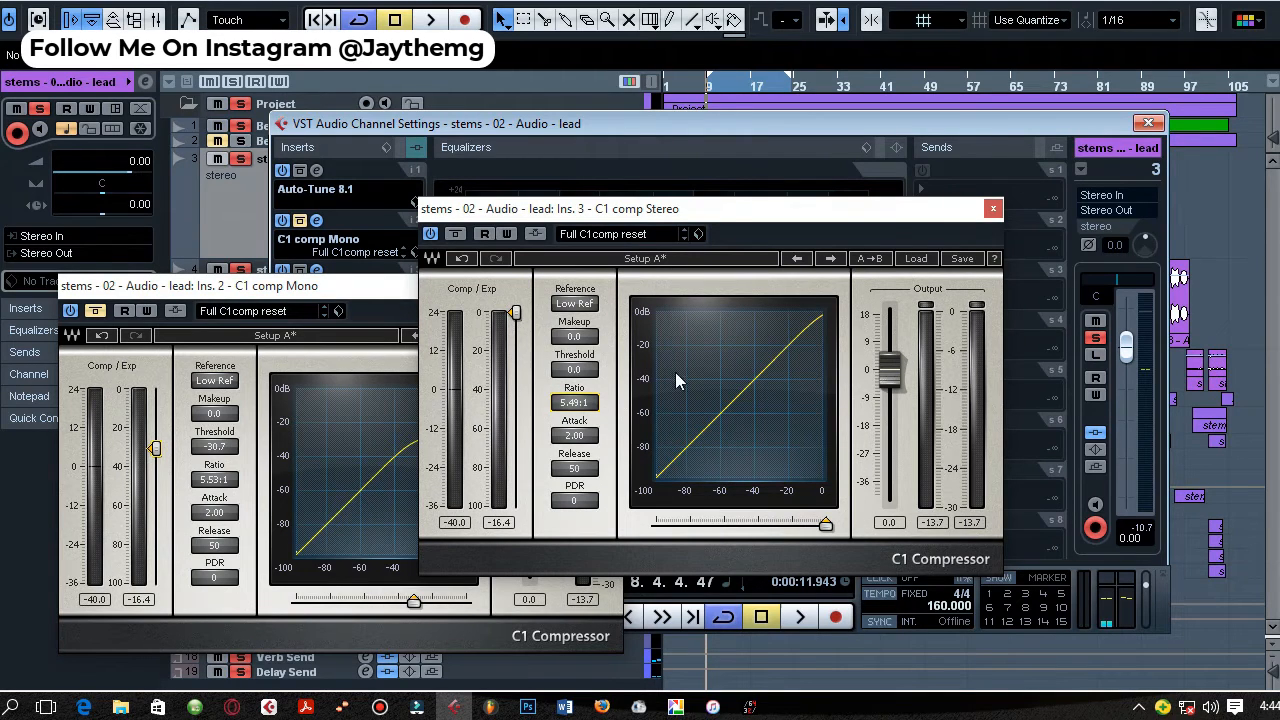
Step: Lower the stereo compressor's threshold in stages to -40.3 while playing the lead vocal, and stop playback
key(space)
drag(516, 314, 516, 363)
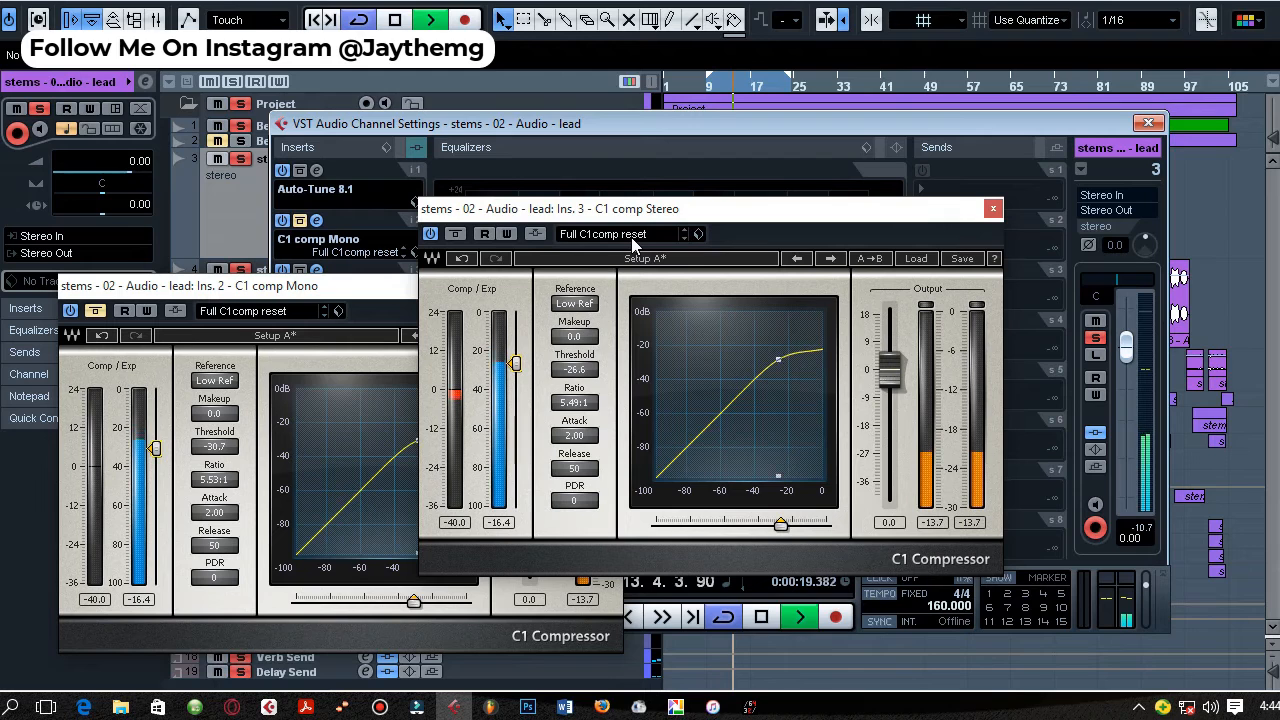
drag(516, 363, 516, 392)
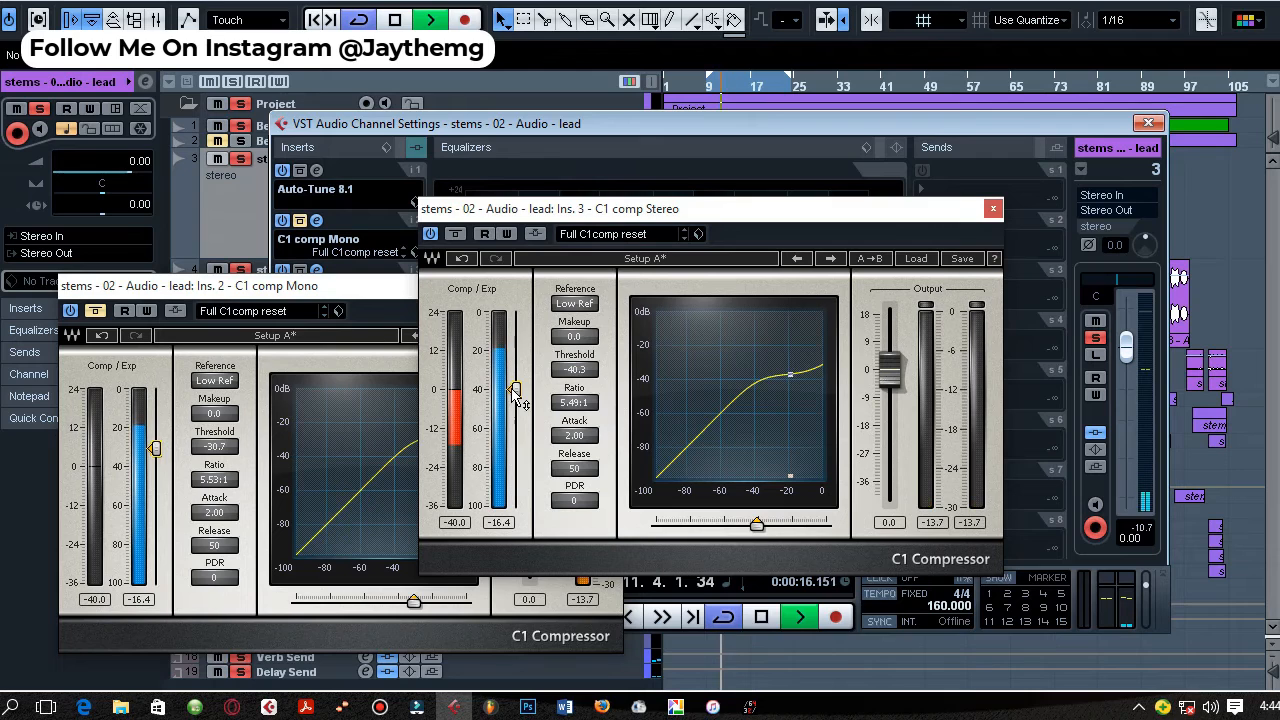
key(space)
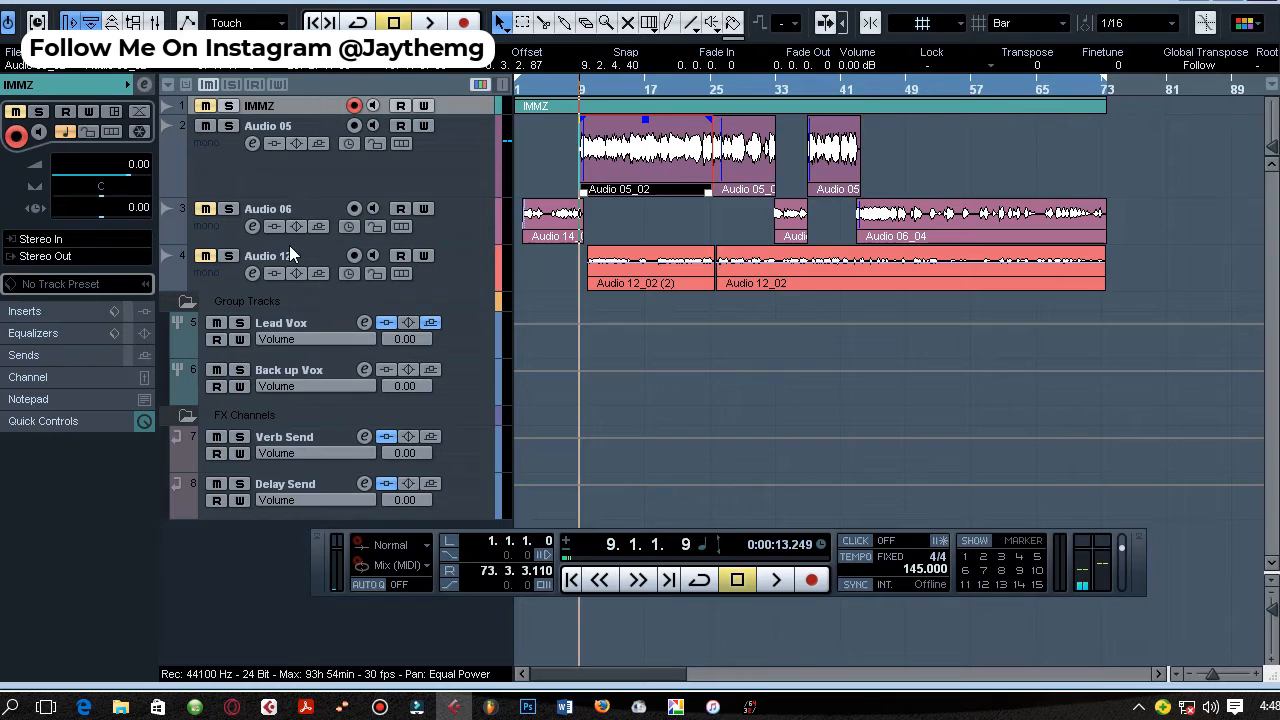
Step: Select and enlarge the mono Audio 05 track and open its channel settings with C1 comp Mono and C1 comp Stereo as inserts
click(230, 178)
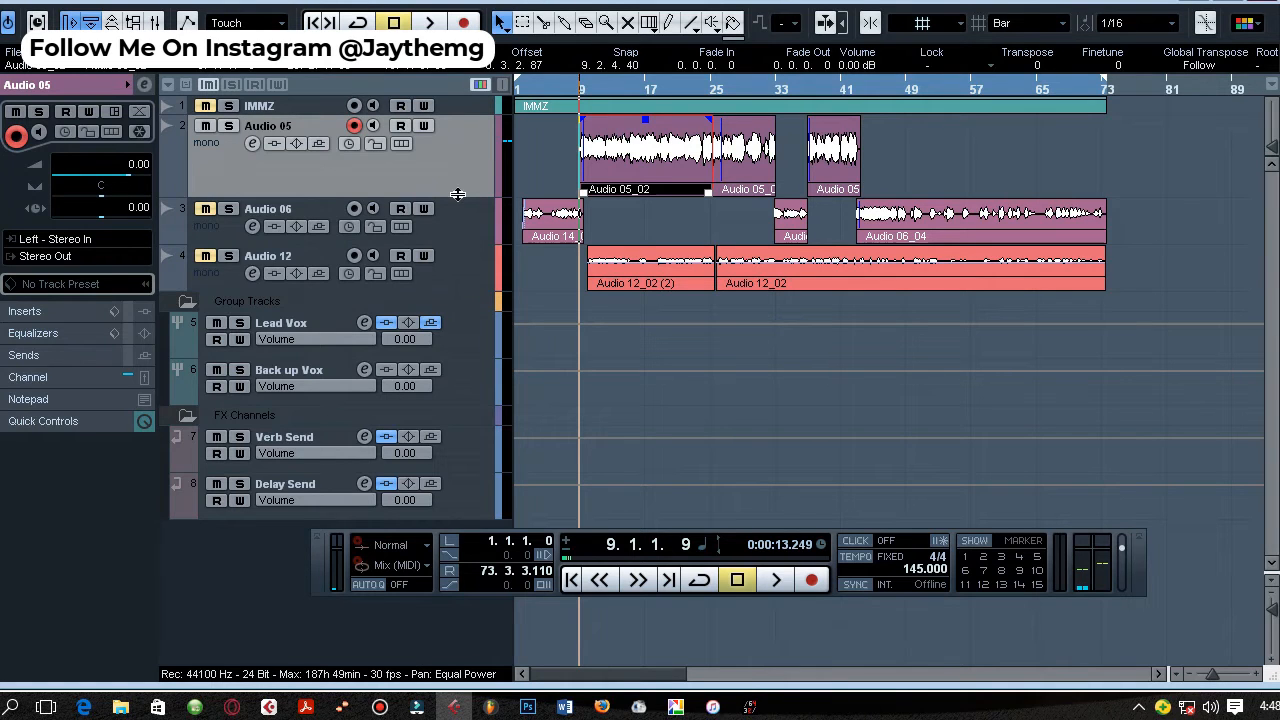
drag(457, 194, 393, 211)
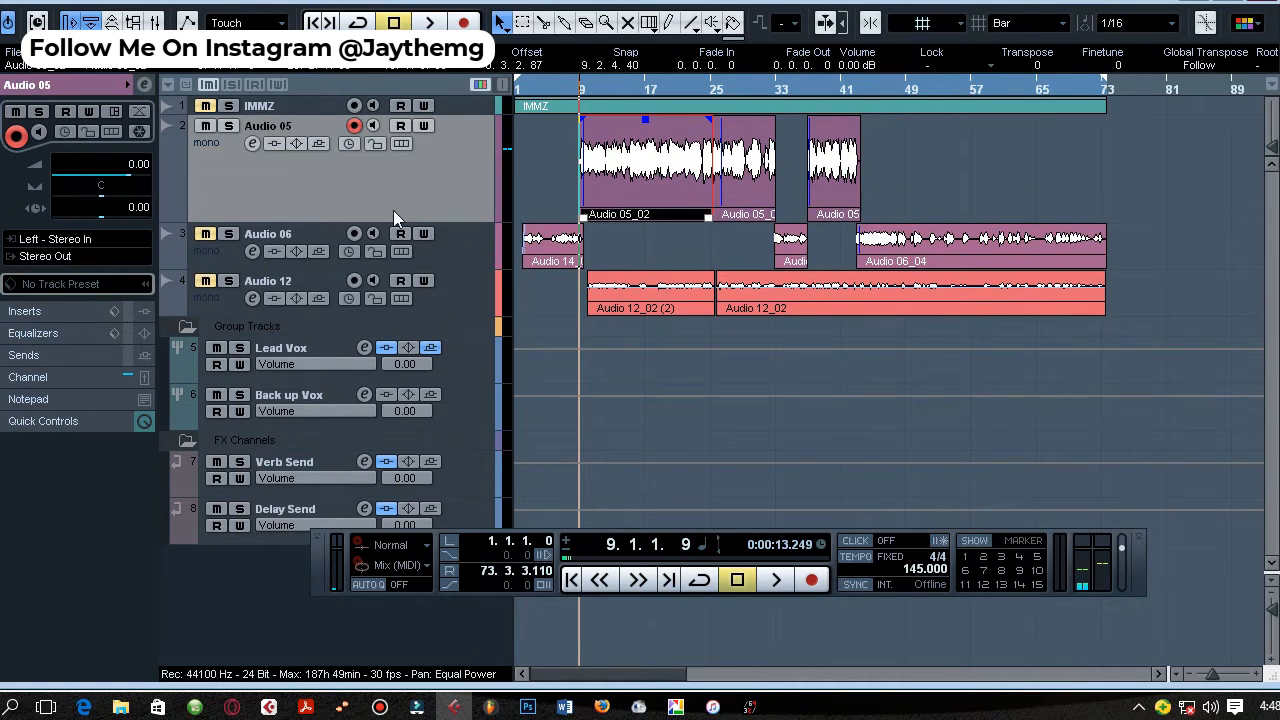
click(252, 143)
click(339, 180)
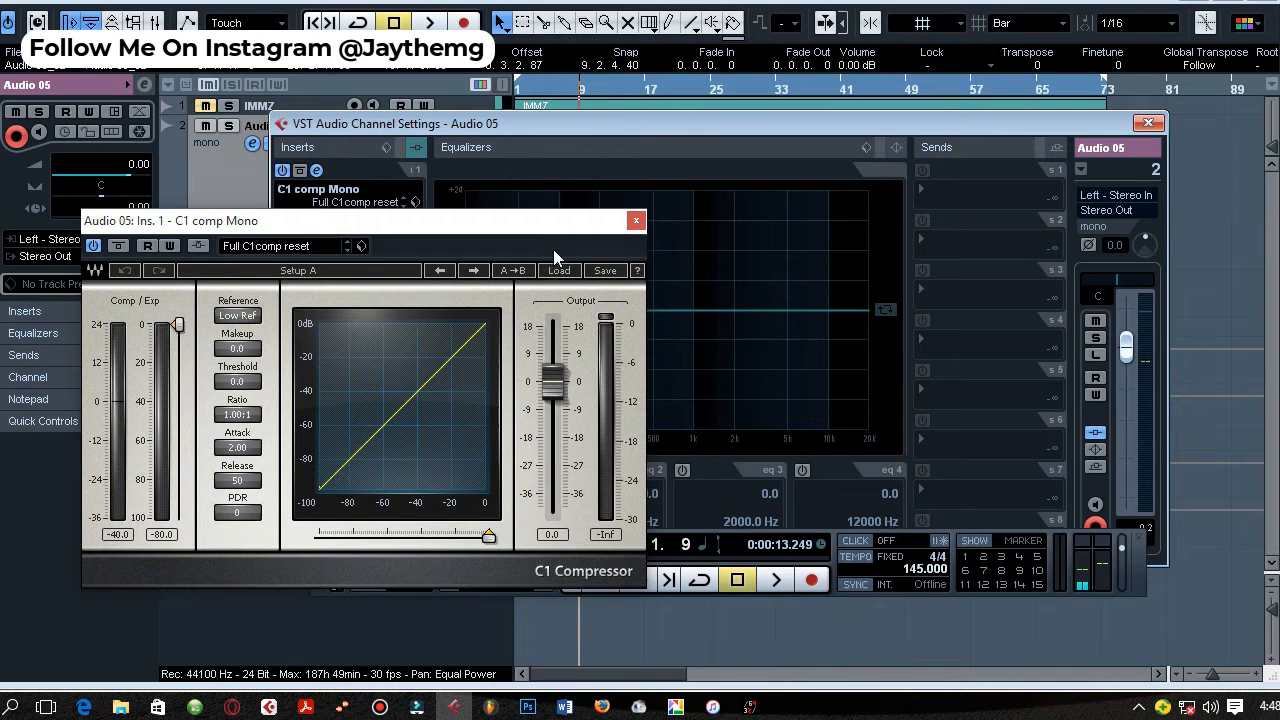
drag(547, 223, 583, 318)
click(338, 236)
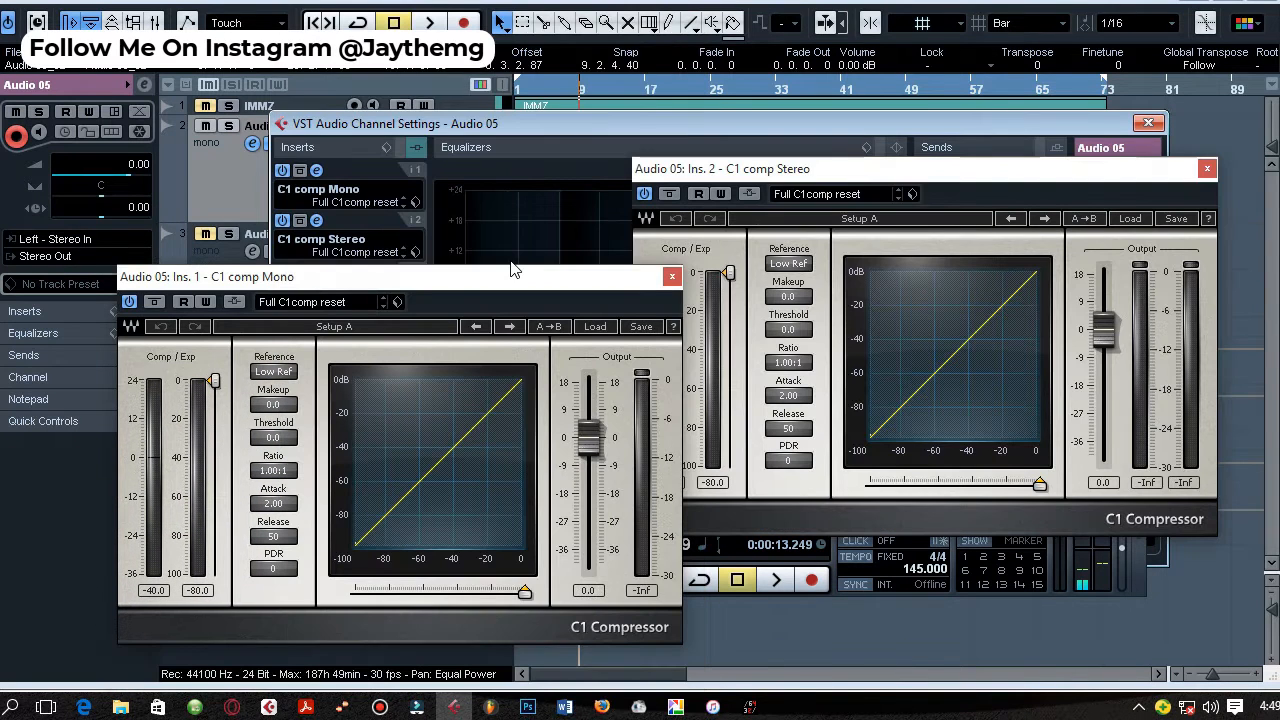
Step: Arrange the two compressor windows and the Audio 05 channel settings so that the mono compressor and the channel's level meter are both visible
drag(554, 280, 510, 268)
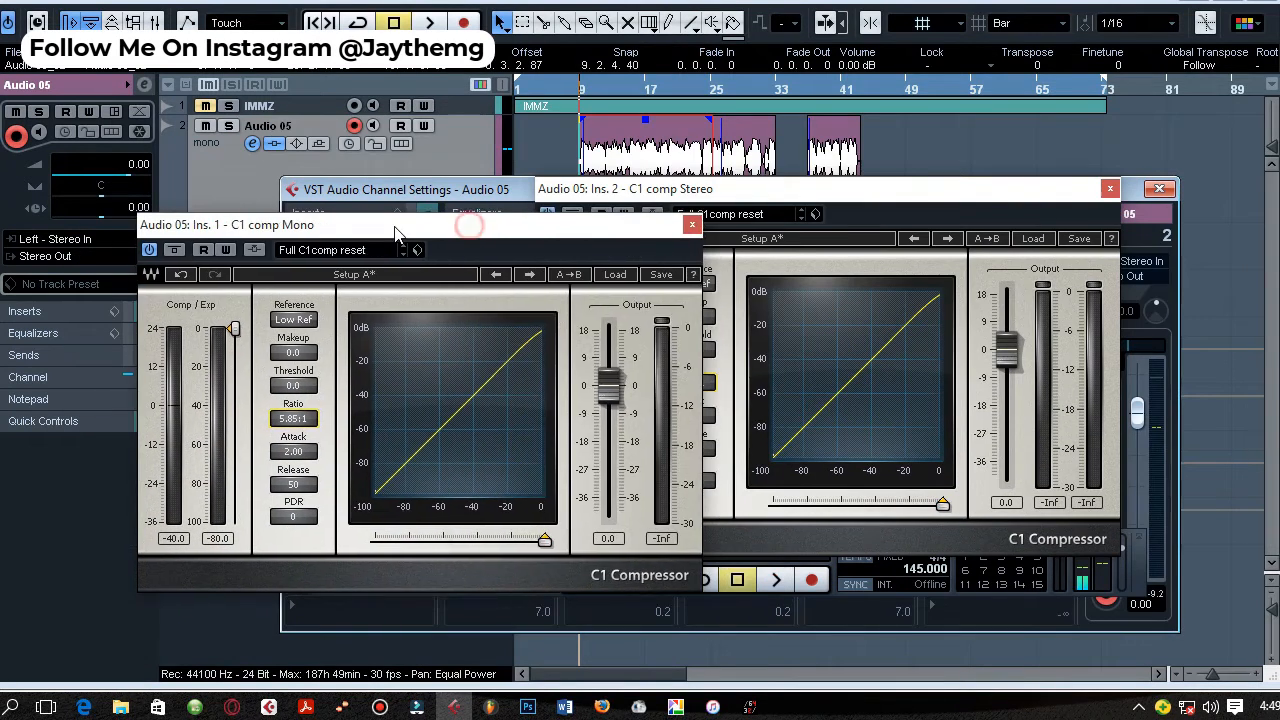
drag(414, 218, 410, 252)
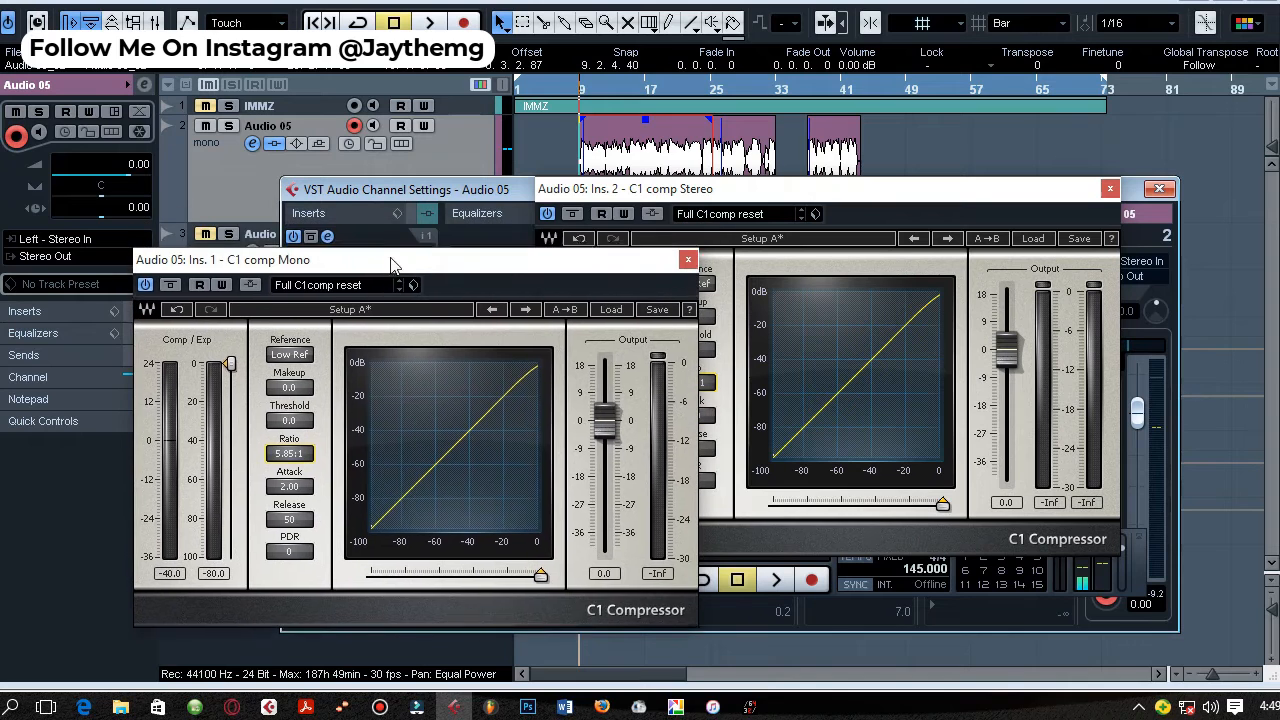
drag(735, 195, 836, 172)
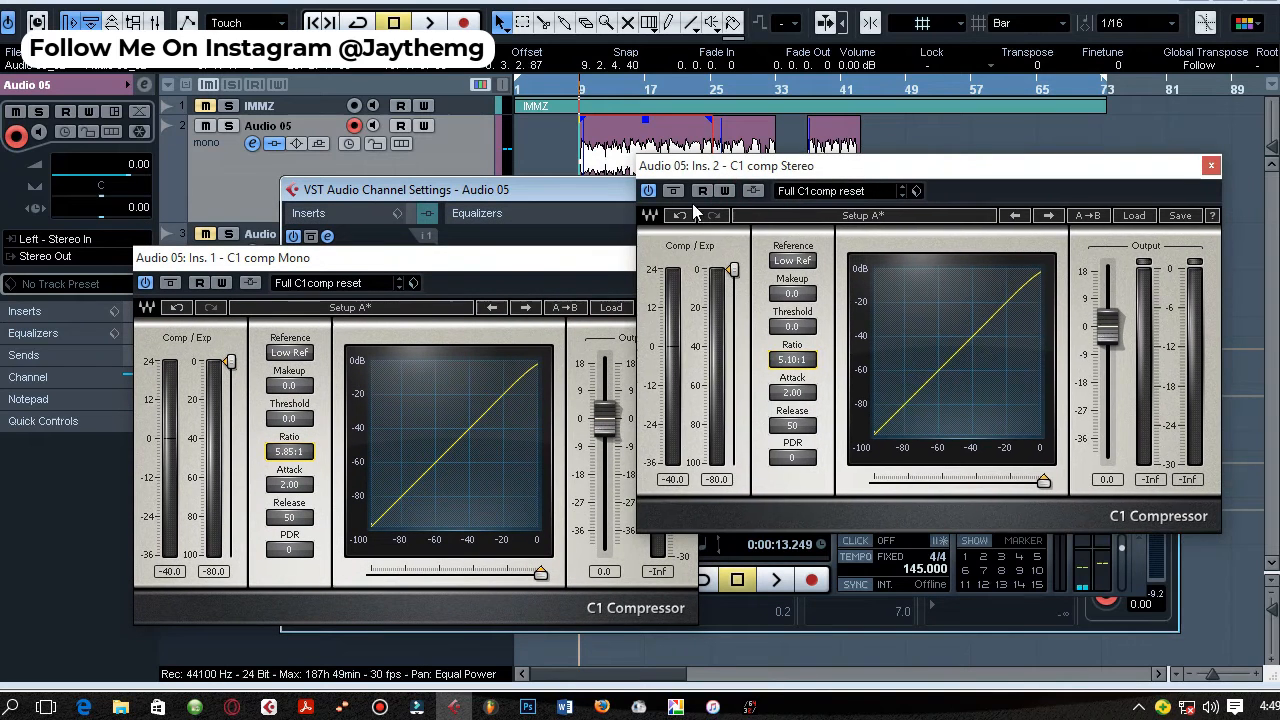
drag(530, 264, 542, 216)
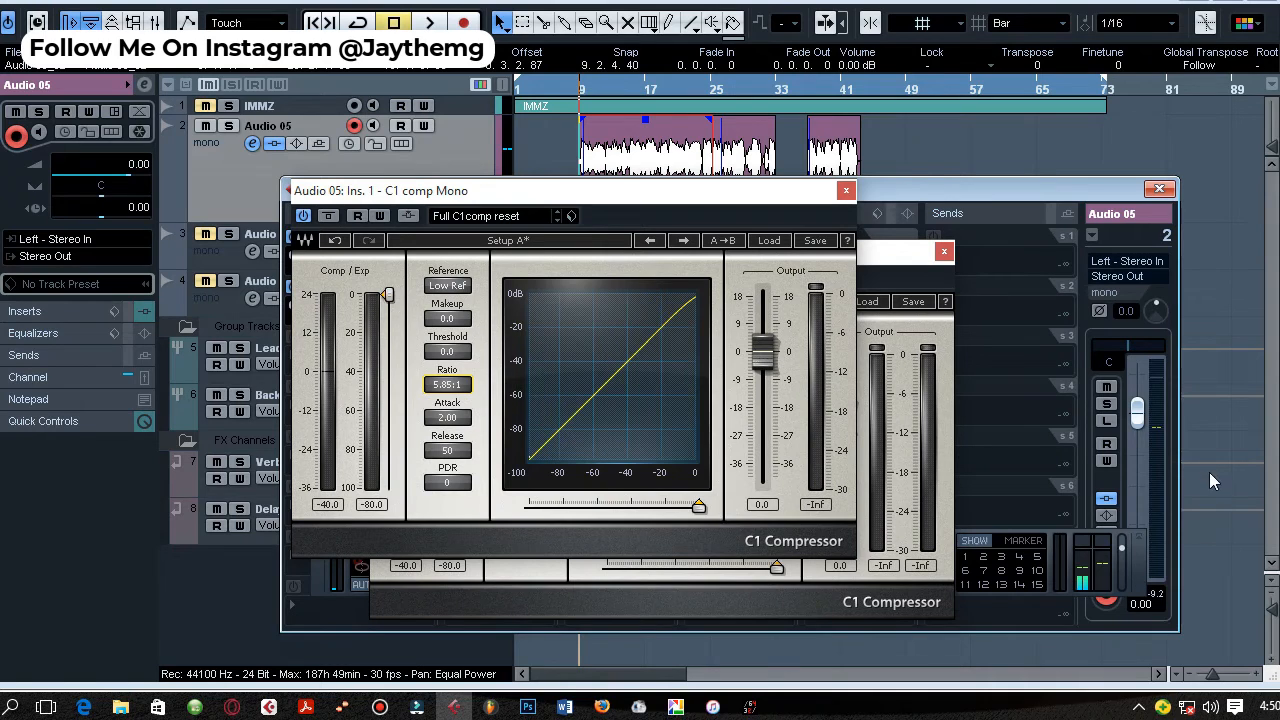
drag(1082, 188, 1093, 159)
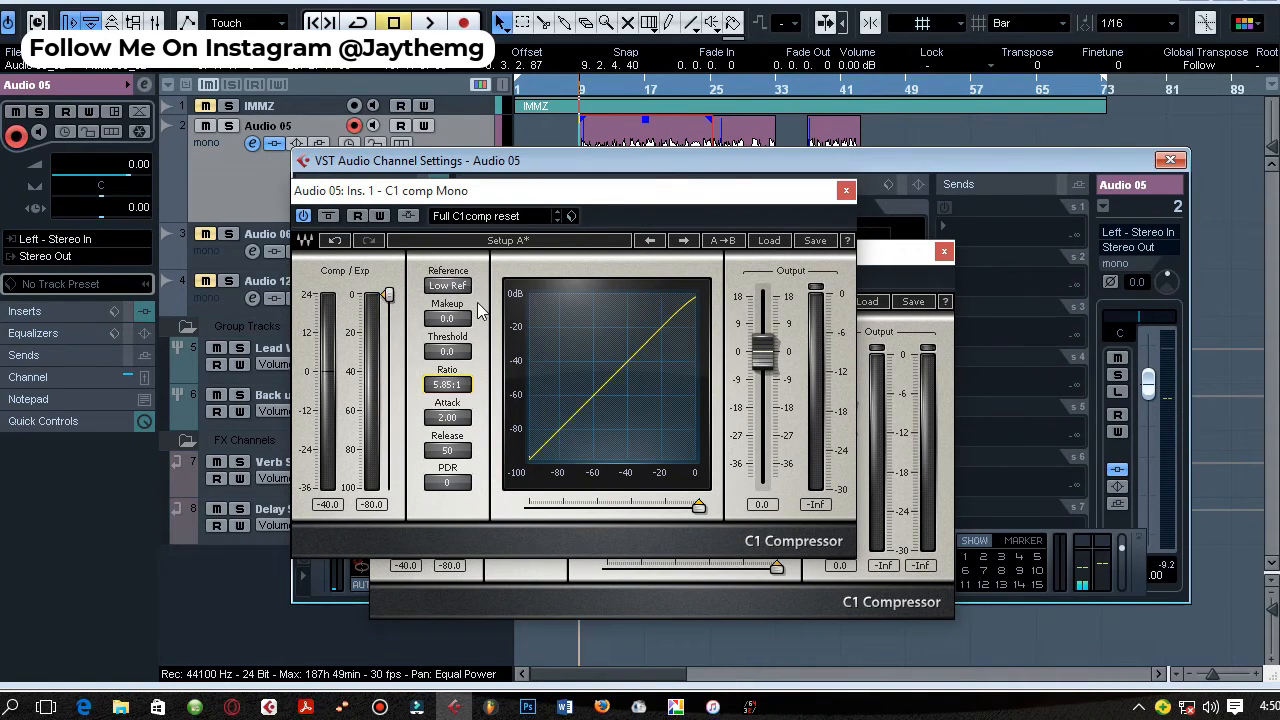
Step: Audition Audio 05 with the mono compressor's threshold at 0.0, lower the threshold to -28.7 and play the vocal again
key(space)
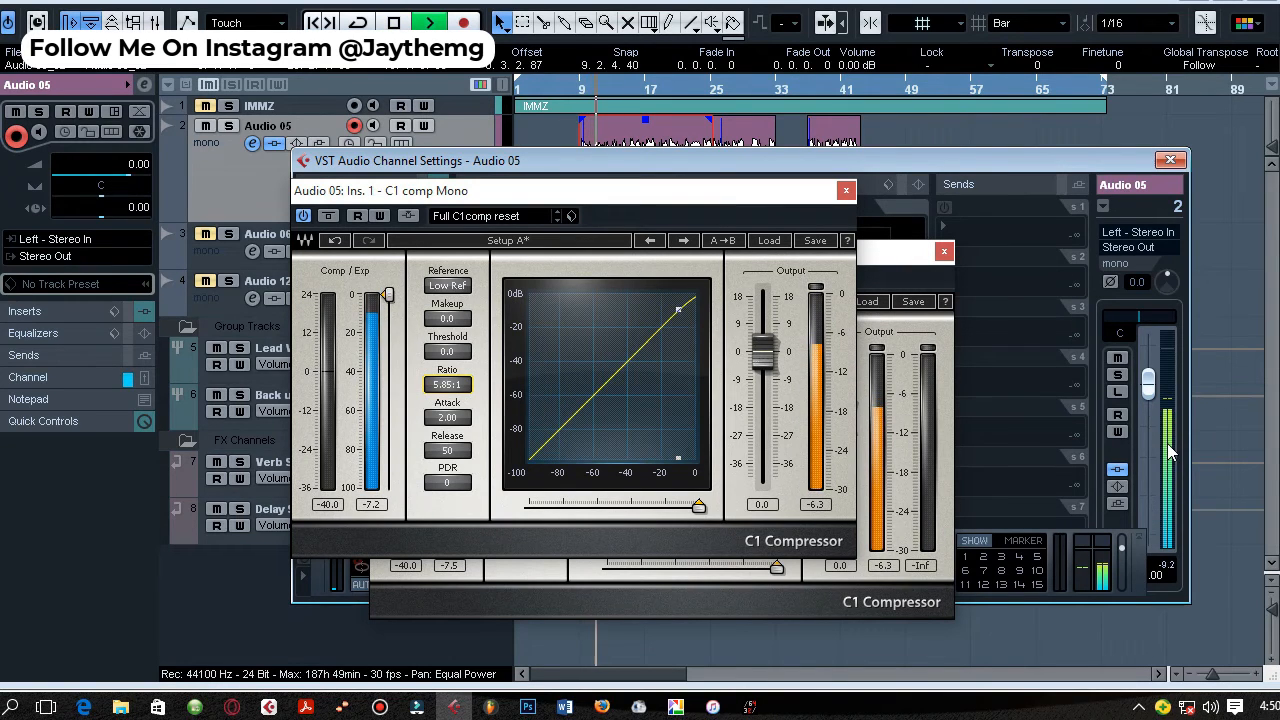
key(space)
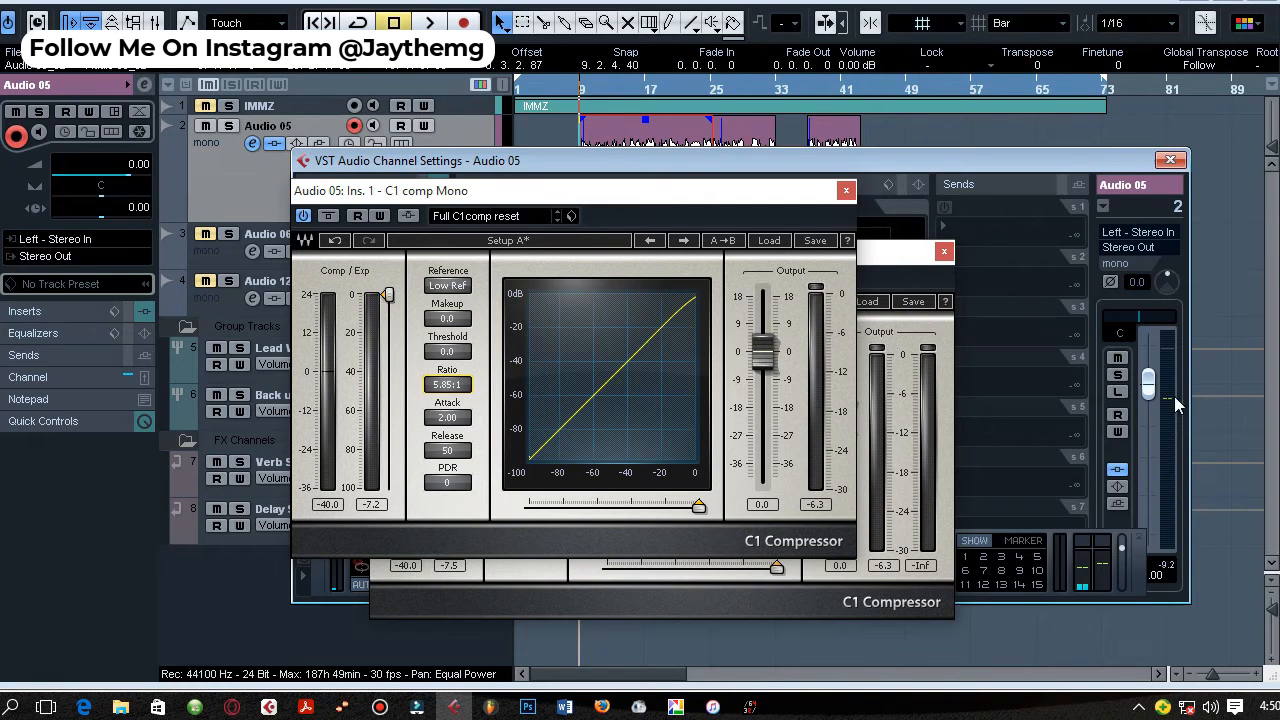
drag(388, 294, 391, 351)
key(space)
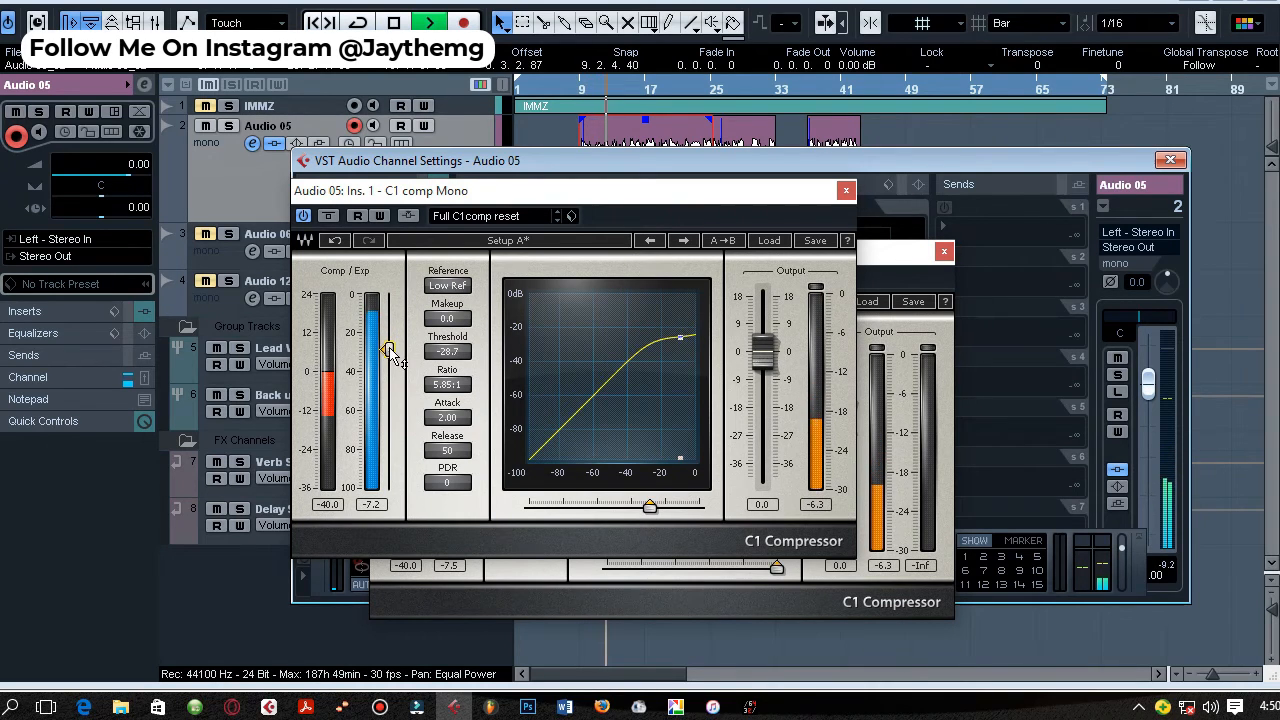
key(space)
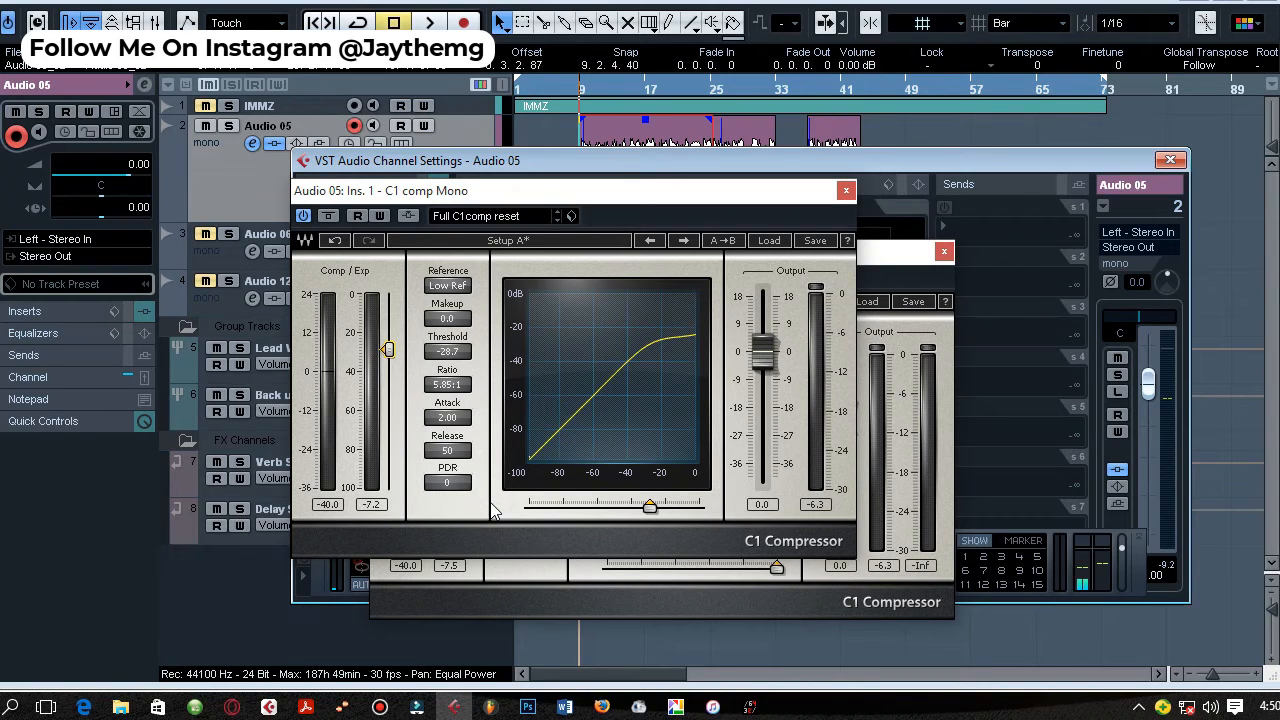
Step: Bypass C1 comp Mono on Audio 05, separate the two compressor windows and reactivate C1 comp Stereo
click(332, 217)
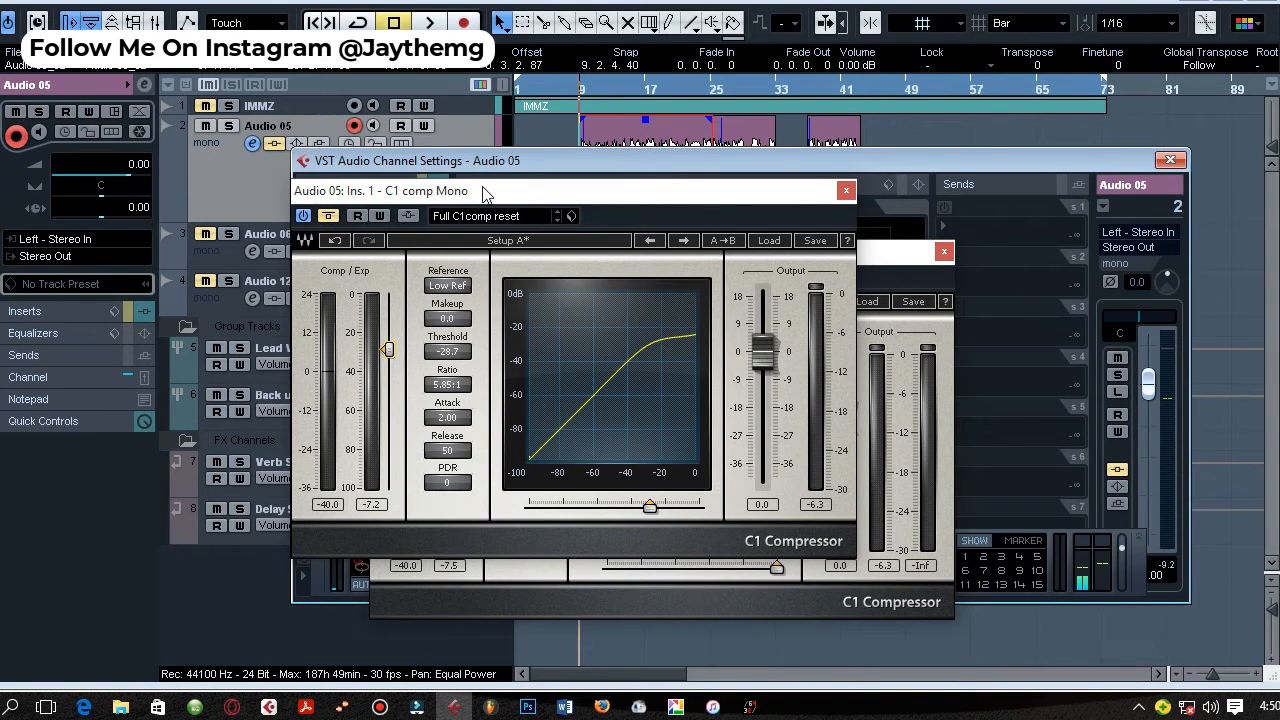
drag(483, 191, 374, 205)
drag(752, 260, 829, 180)
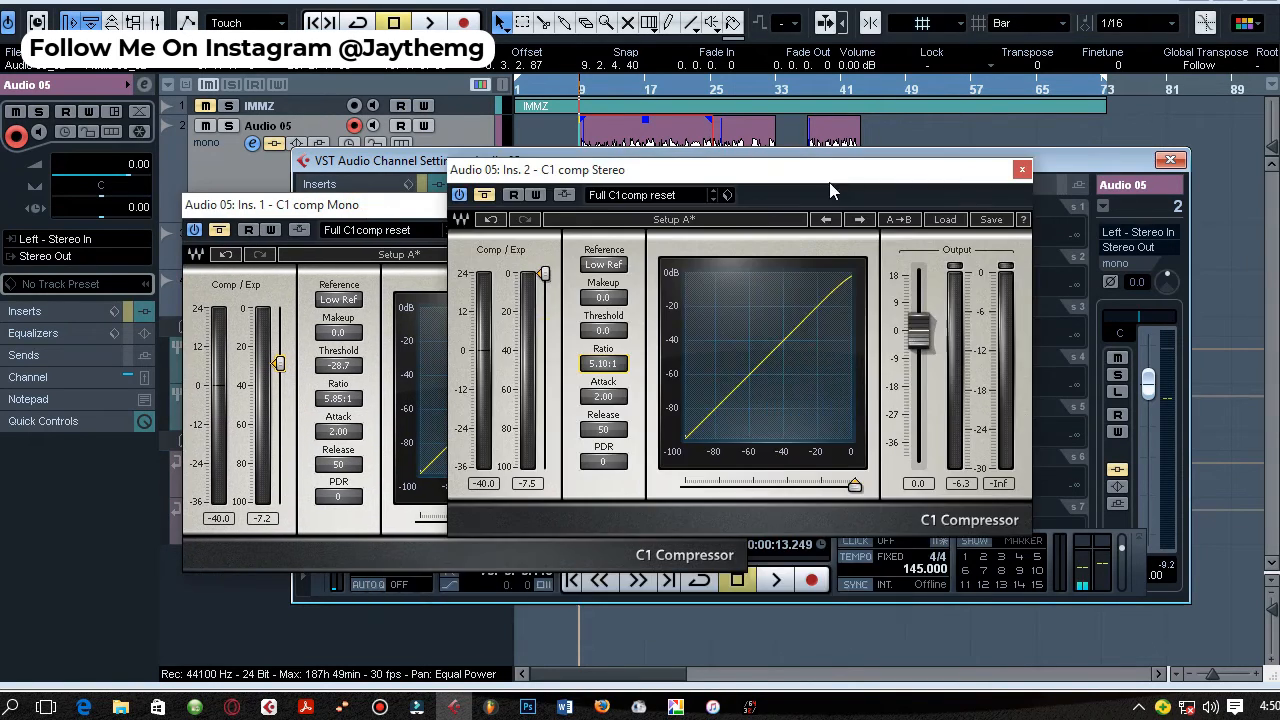
click(483, 196)
Step: Lower the stereo compressor's threshold to -27.7 and audition its effect on the mono Audio 05 vocal
drag(548, 278, 548, 327)
key(space)
key(space)
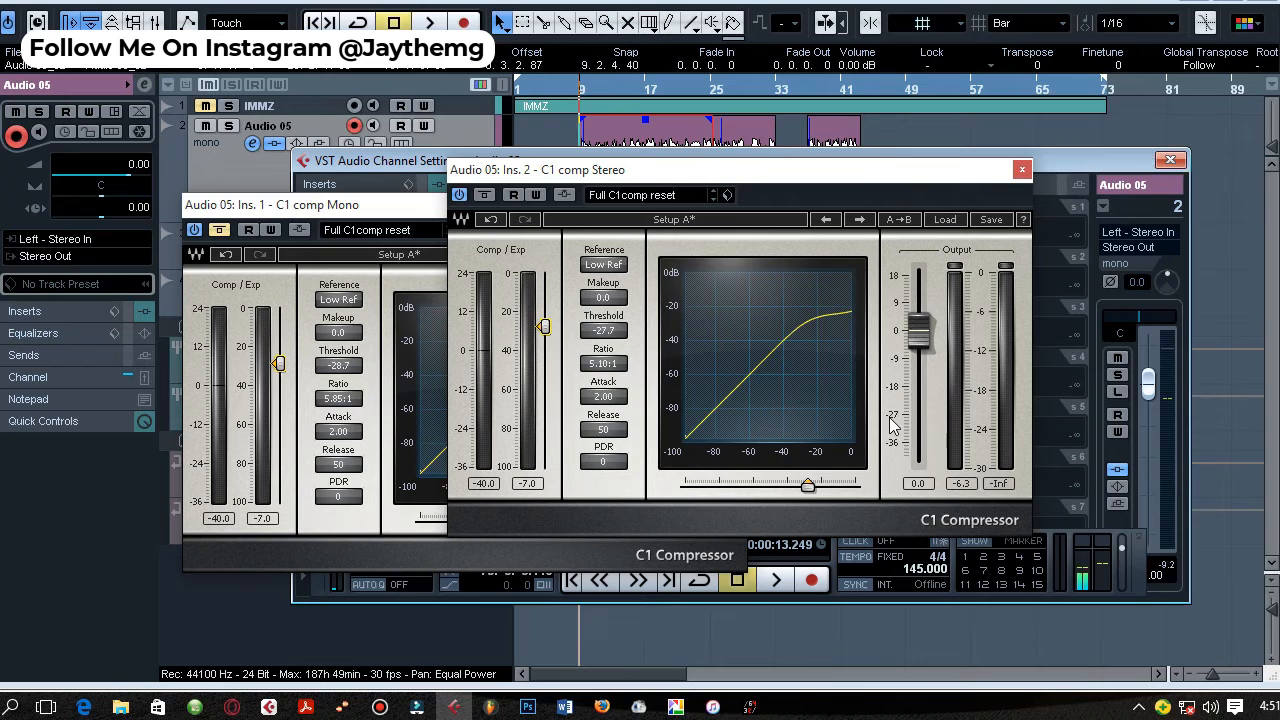